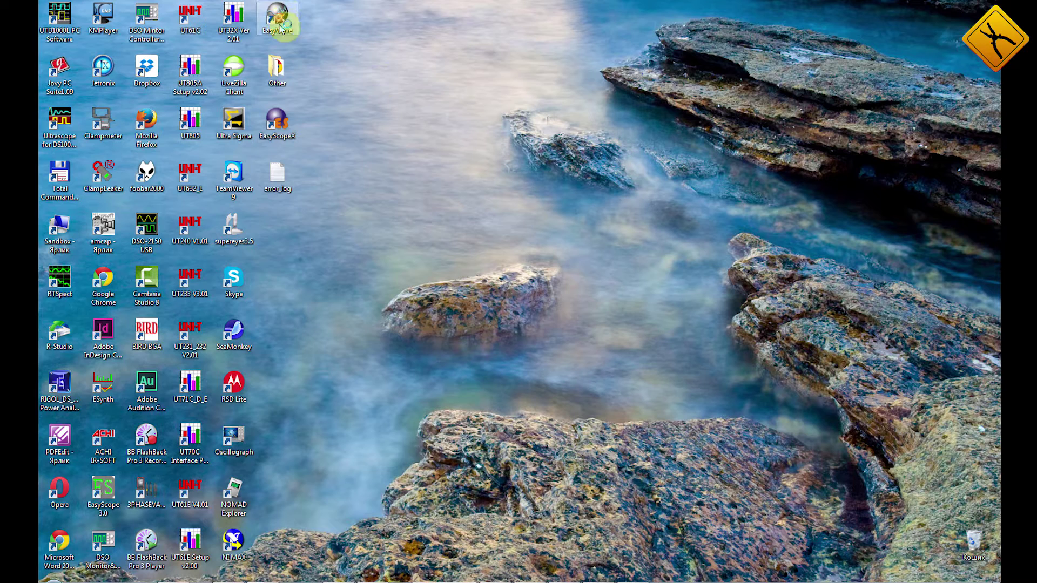
Step: Launch EasyWave and create wave1 with 16384 samples at 1 KHz
{"action": "double_click", "coordinate": [278, 19]}
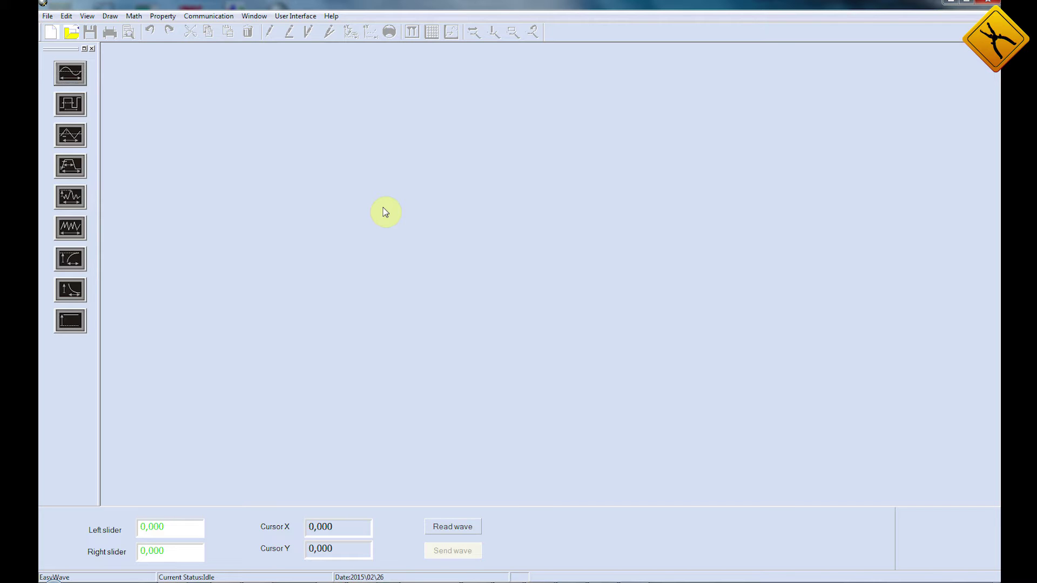
{"action": "left_click", "coordinate": [44, 33]}
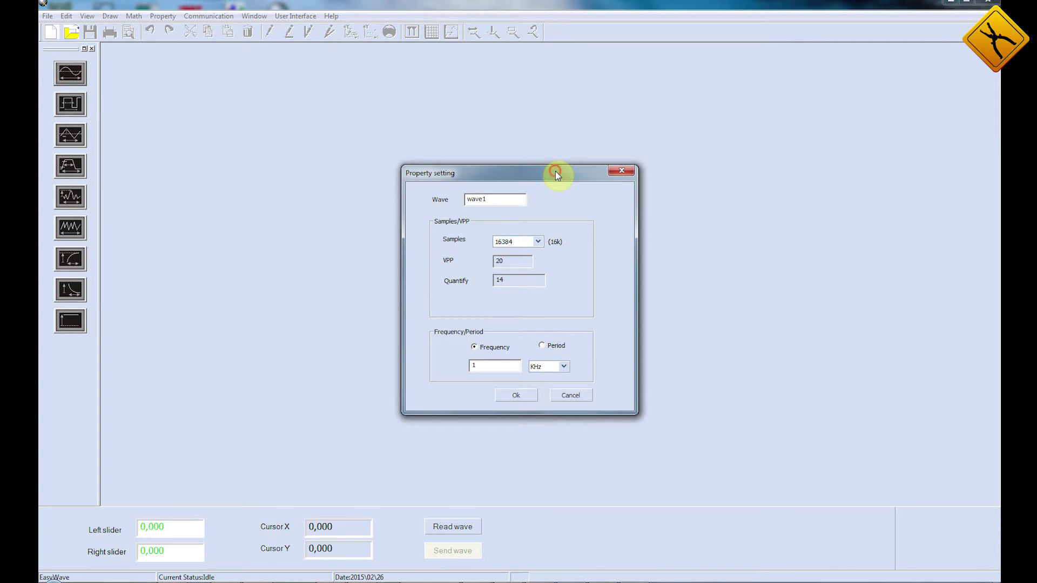
{"action": "left_click_drag", "start_coordinate": [558, 172], "coordinate": [573, 112]}
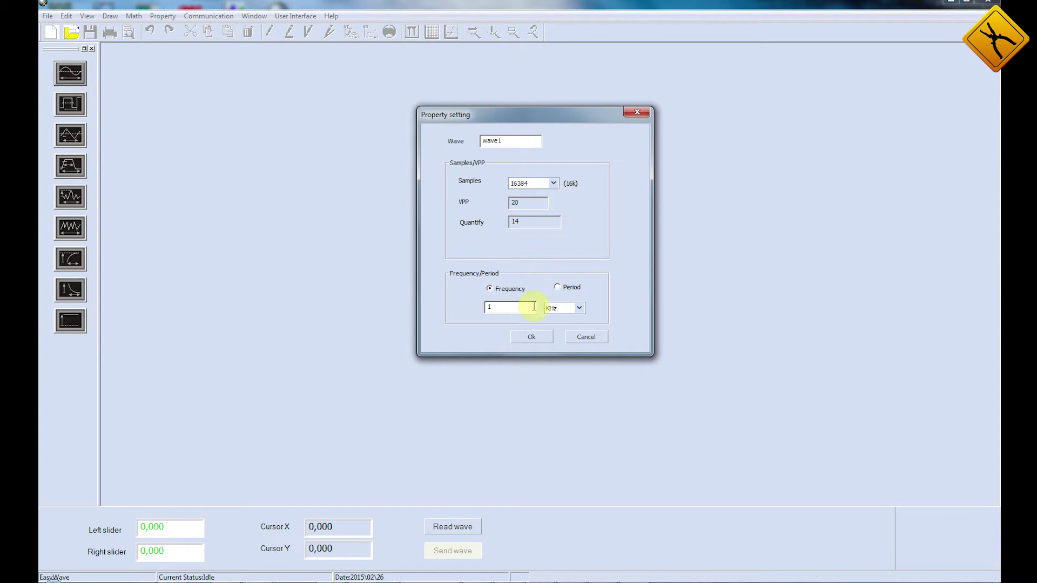
{"action": "left_click", "coordinate": [554, 183]}
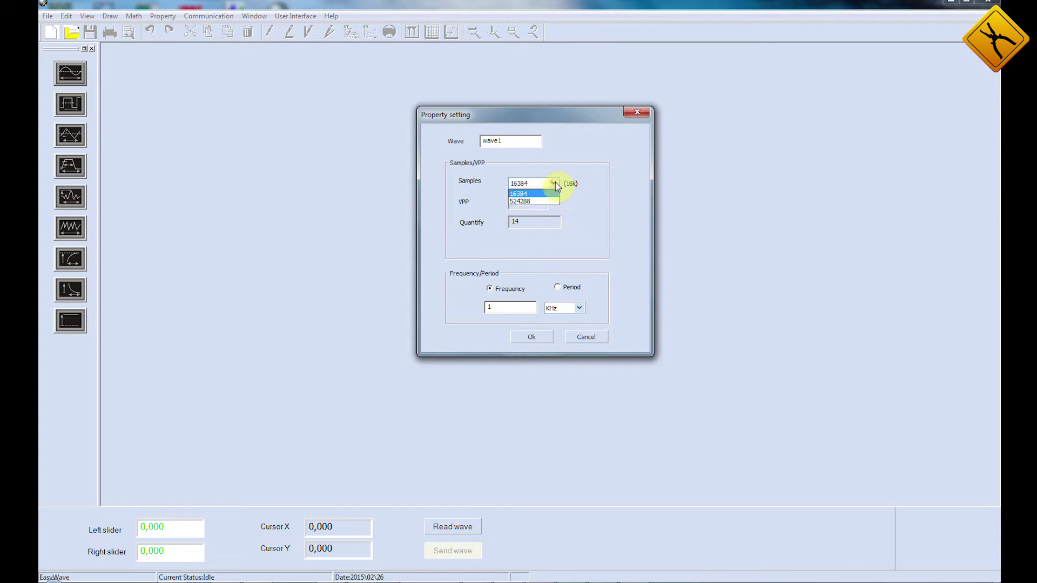
{"action": "left_click", "coordinate": [530, 336]}
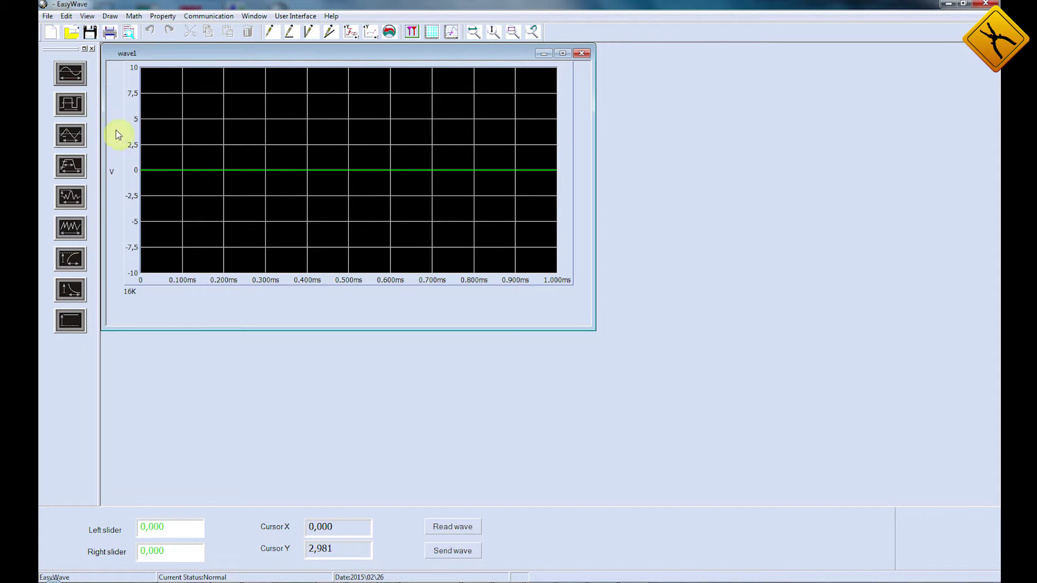
Step: In the standard waveform settings, choose the Square type with Amplitude 3 and apply it to wave1
{"action": "left_click", "coordinate": [70, 72]}
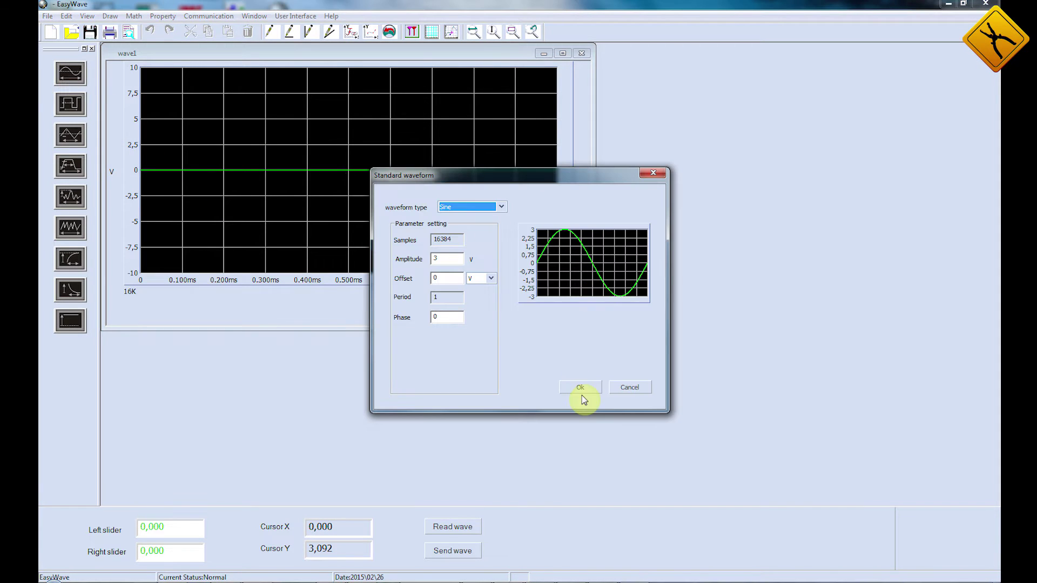
{"action": "left_click", "coordinate": [501, 206]}
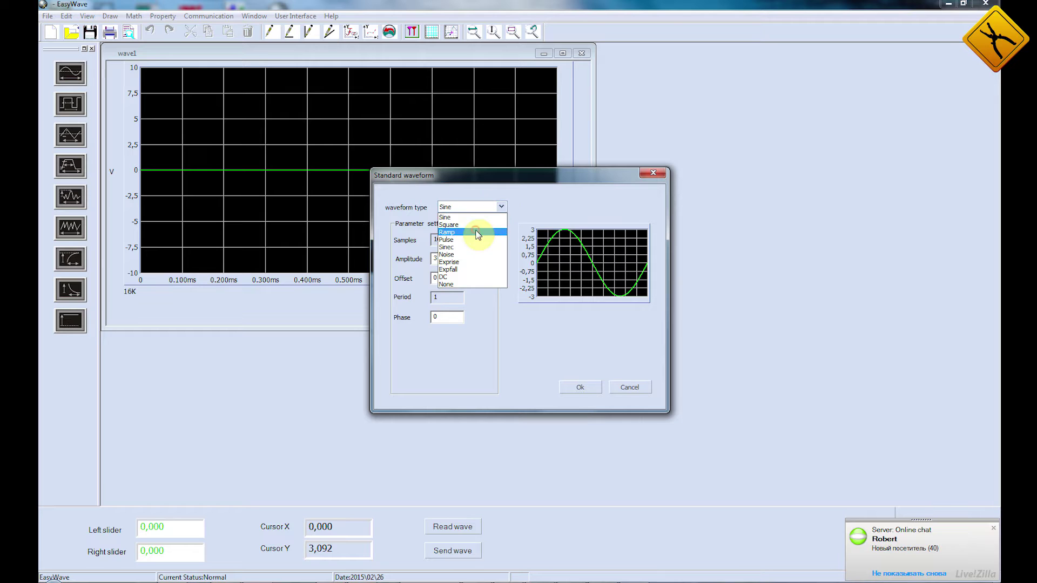
{"action": "left_click", "coordinate": [475, 231]}
{"action": "left_click", "coordinate": [463, 261]}
{"action": "left_click", "coordinate": [500, 207]}
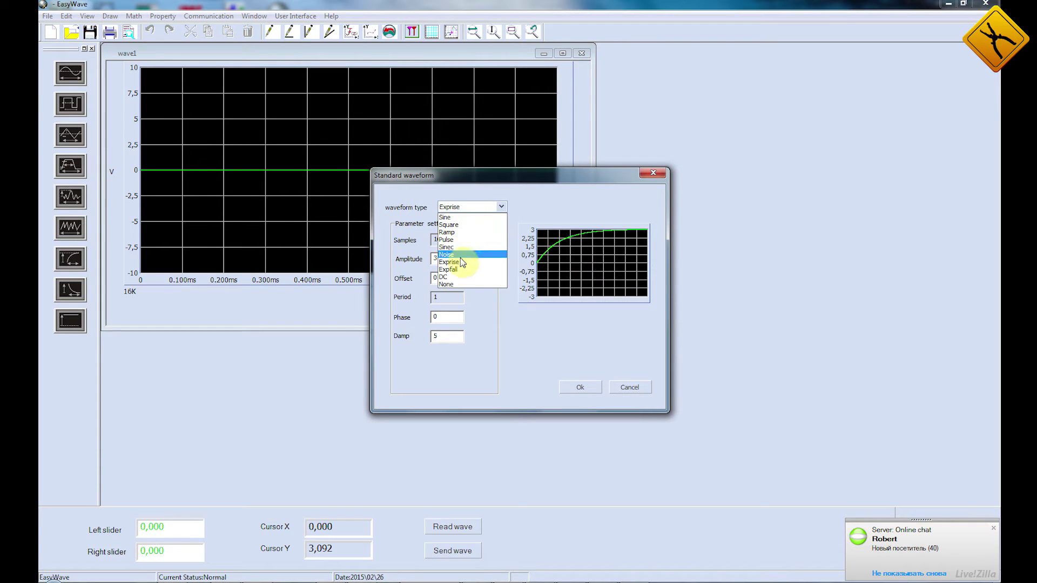
{"action": "left_click", "coordinate": [462, 239]}
{"action": "left_click", "coordinate": [501, 207]}
{"action": "left_click", "coordinate": [463, 269]}
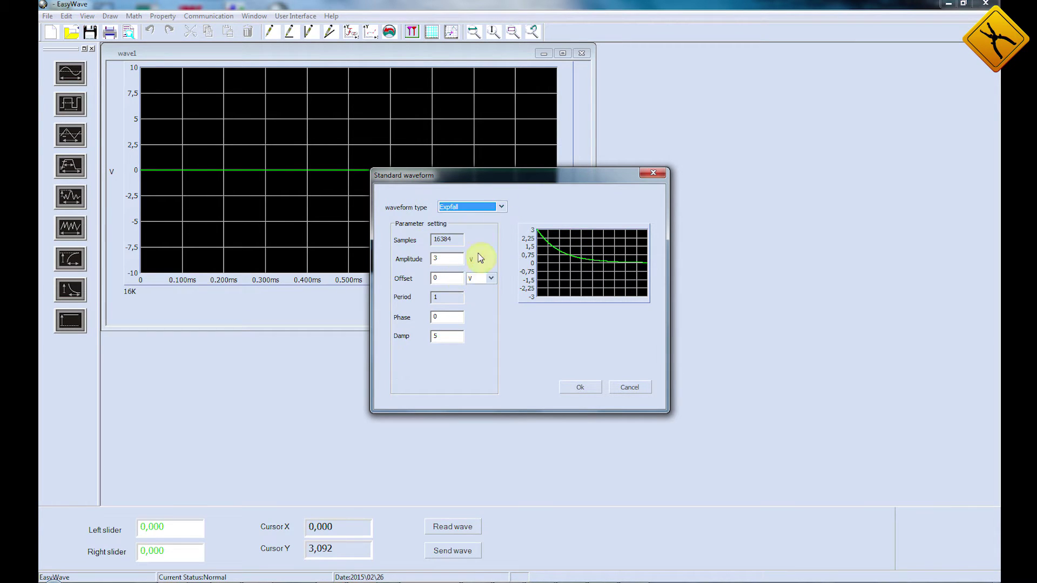
{"action": "left_click", "coordinate": [502, 206]}
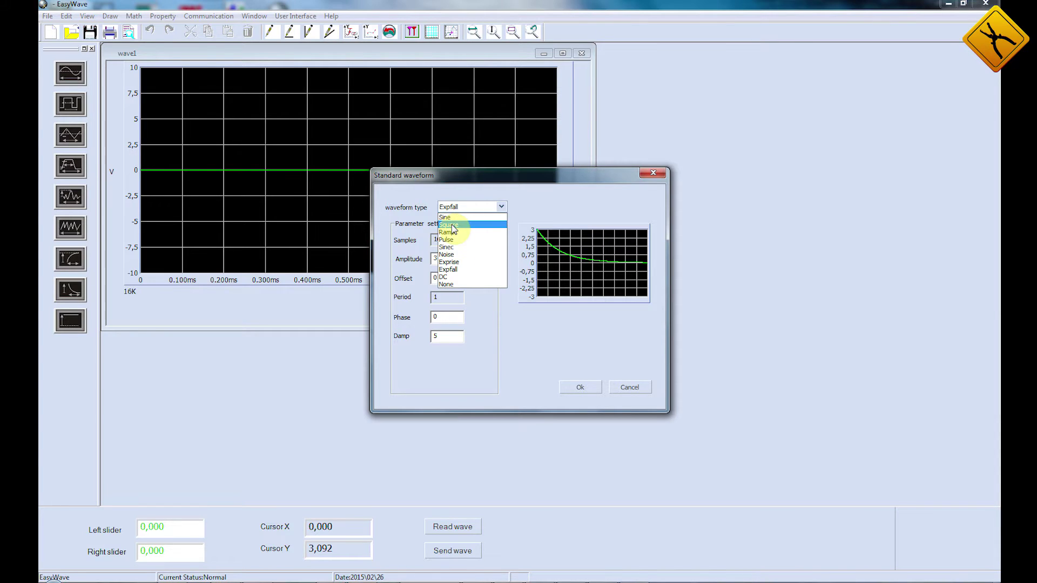
{"action": "left_click", "coordinate": [453, 229]}
{"action": "key", "text": "Return"}
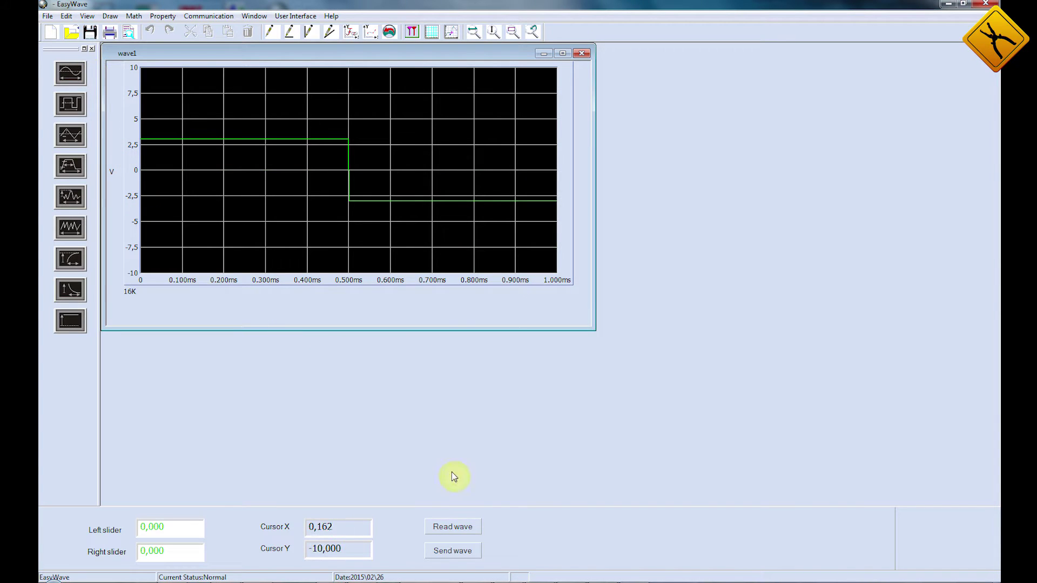
Step: Send wave1 to the SDG5082, storing it as ARB1 on CH1 under the name wave1
{"action": "left_click", "coordinate": [456, 556]}
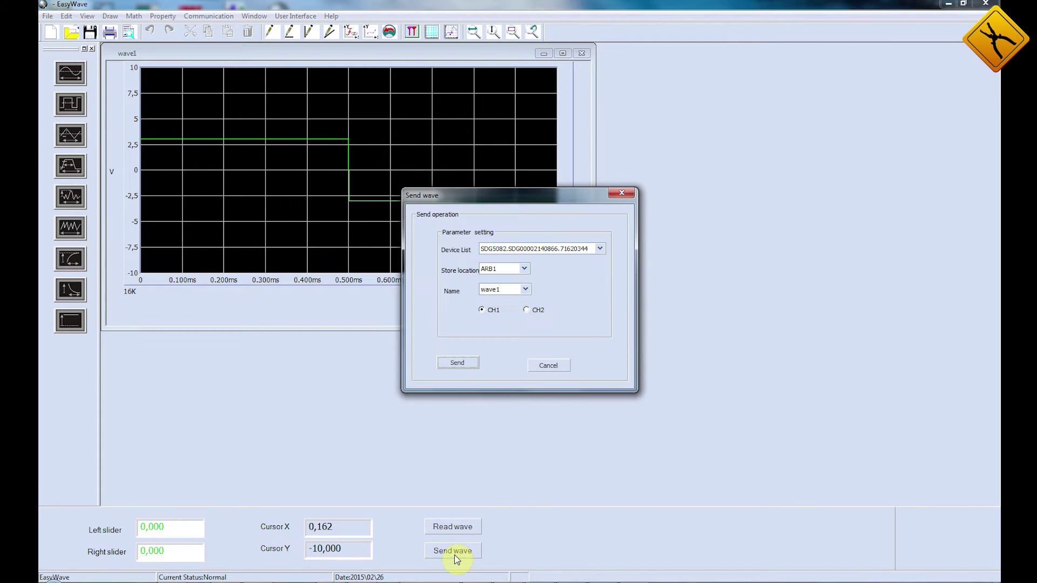
{"action": "left_click", "coordinate": [600, 250]}
{"action": "left_click", "coordinate": [600, 250]}
{"action": "left_click", "coordinate": [524, 269]}
{"action": "left_click", "coordinate": [525, 354]}
{"action": "left_click", "coordinate": [525, 280]}
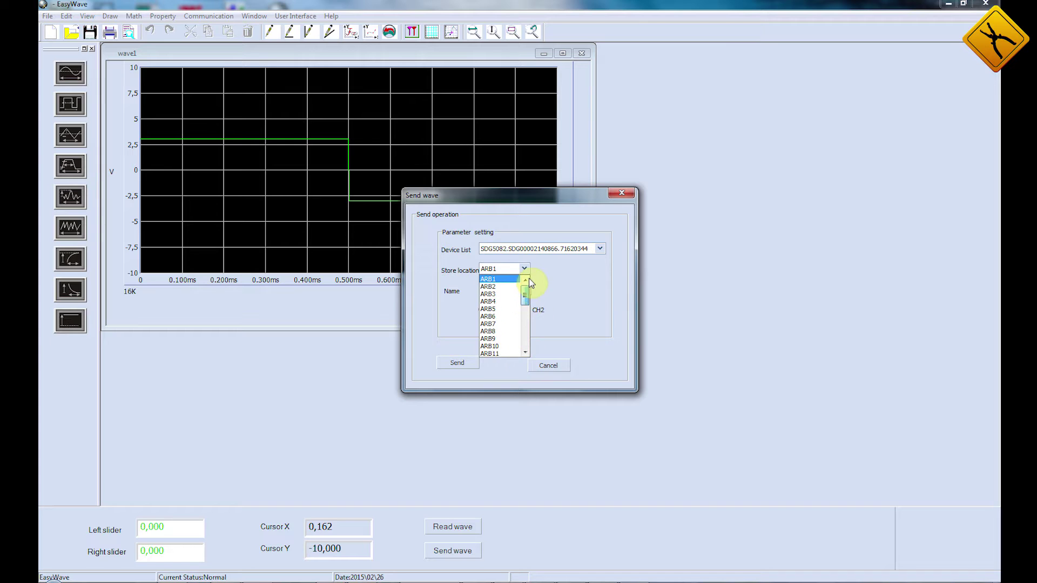
{"action": "left_click", "coordinate": [490, 280]}
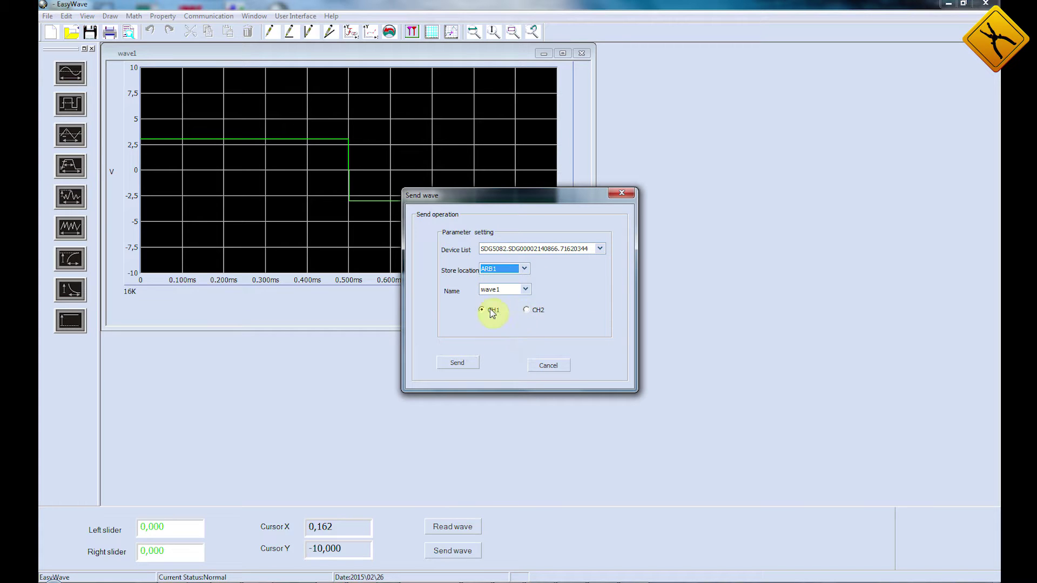
{"action": "left_click", "coordinate": [529, 289]}
{"action": "left_click", "coordinate": [529, 289]}
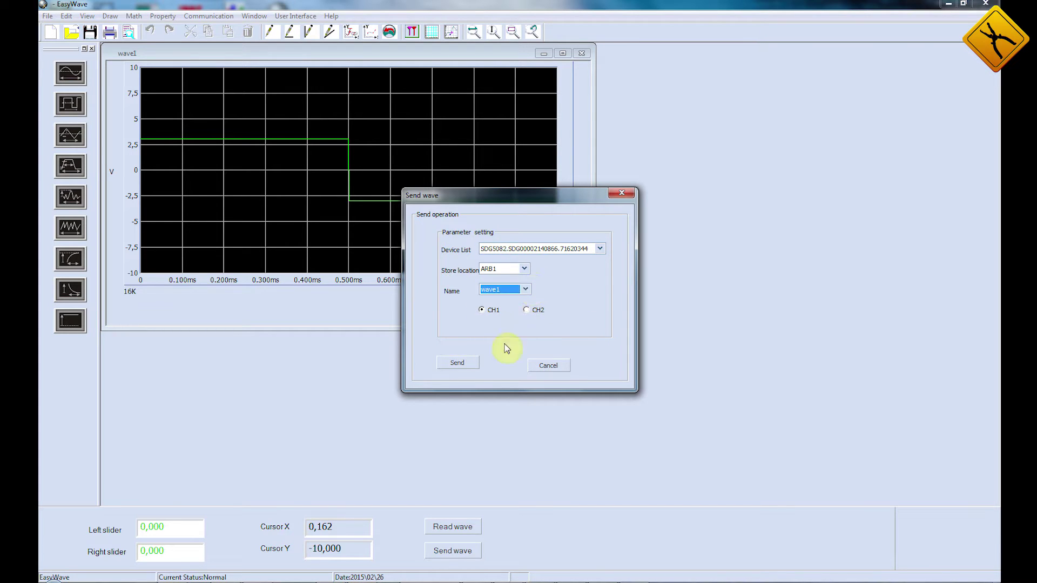
{"action": "left_click", "coordinate": [456, 364]}
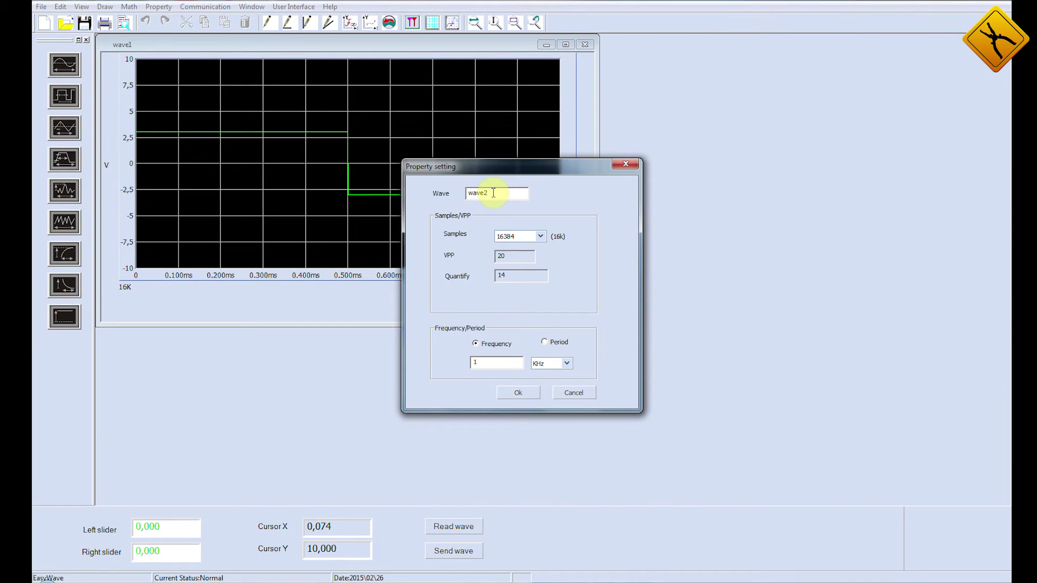
Step: Create wave2 and draw a freehand wavy curve from 0.08 ms to about 1.0 ms
{"action": "left_click", "coordinate": [519, 393]}
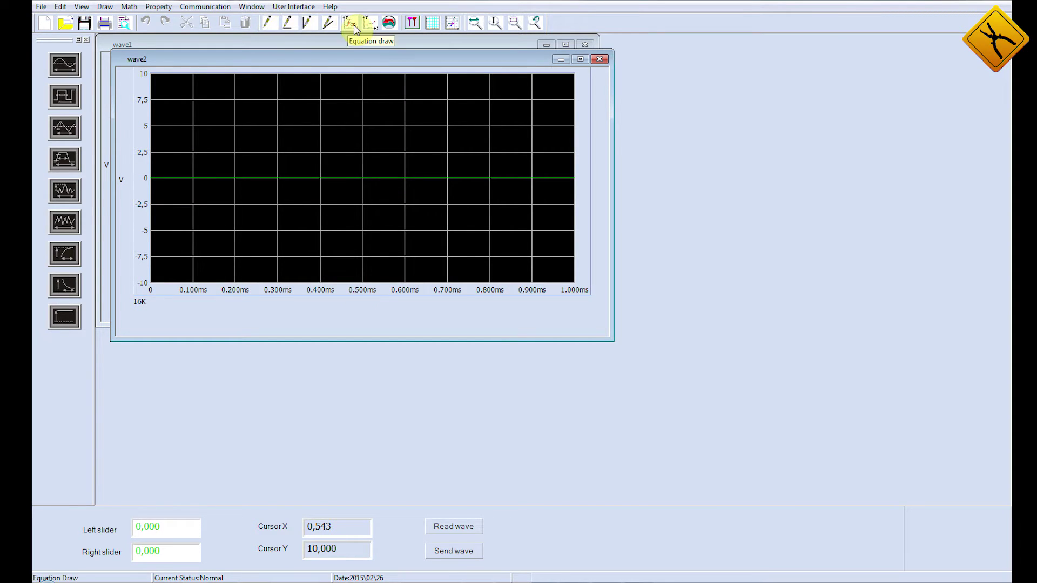
{"action": "left_click", "coordinate": [275, 25]}
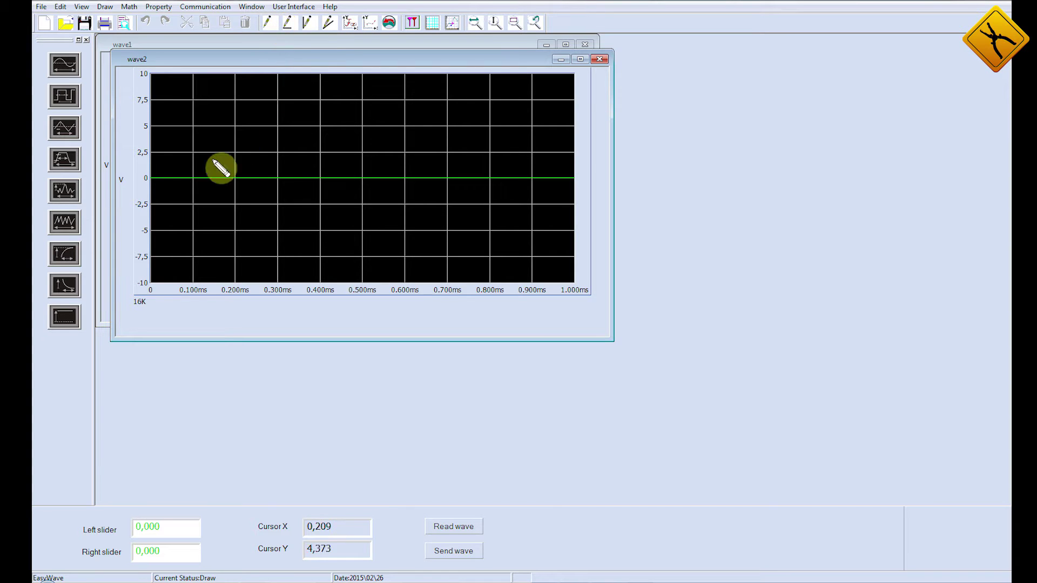
{"action": "left_click_drag", "start_coordinate": [186, 177], "coordinate": [295, 208]}
{"action": "mouse_move", "coordinate": [294, 132]}
{"action": "left_mouse_down"}
{"action": "mouse_move", "coordinate": [320, 156]}
{"action": "mouse_move", "coordinate": [413, 171]}
{"action": "mouse_move", "coordinate": [480, 144]}
{"action": "mouse_move", "coordinate": [500, 165]}
{"action": "mouse_move", "coordinate": [574, 180]}
{"action": "left_mouse_up"}
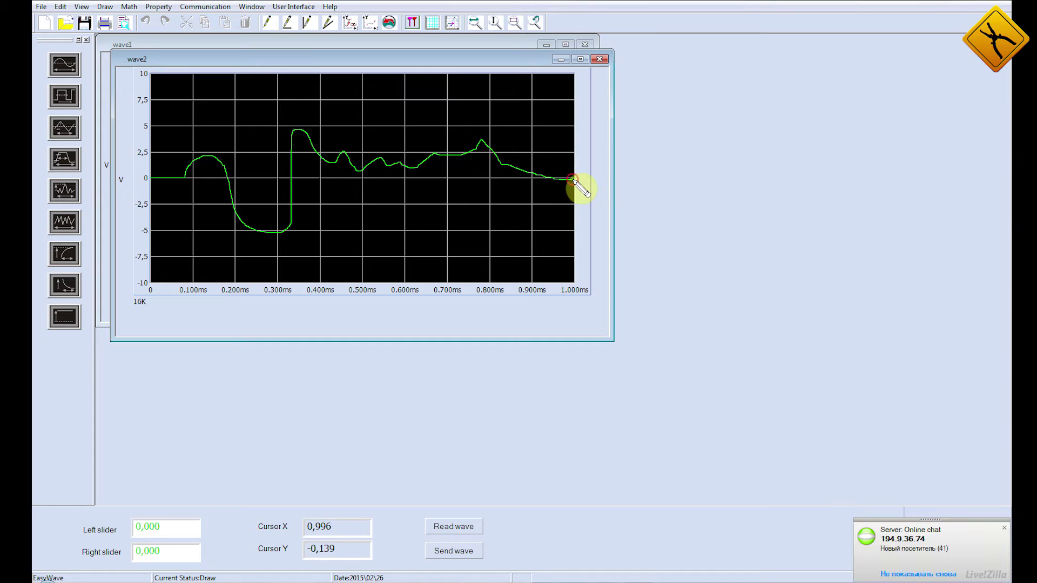
Step: Draw flat levels near 2.9 V, 5.5 V and 5.9 V, with negative steps in the tail
{"action": "left_click", "coordinate": [269, 24]}
{"action": "mouse_move", "coordinate": [180, 148]}
{"action": "left_mouse_down"}
{"action": "mouse_move", "coordinate": [343, 146]}
{"action": "mouse_move", "coordinate": [369, 117]}
{"action": "mouse_move", "coordinate": [427, 116]}
{"action": "left_mouse_up"}
{"action": "left_click_drag", "start_coordinate": [311, 120], "coordinate": [359, 120]}
{"action": "mouse_move", "coordinate": [418, 195]}
{"action": "left_mouse_down"}
{"action": "mouse_move", "coordinate": [560, 211]}
{"action": "mouse_move", "coordinate": [574, 180]}
{"action": "left_mouse_up"}
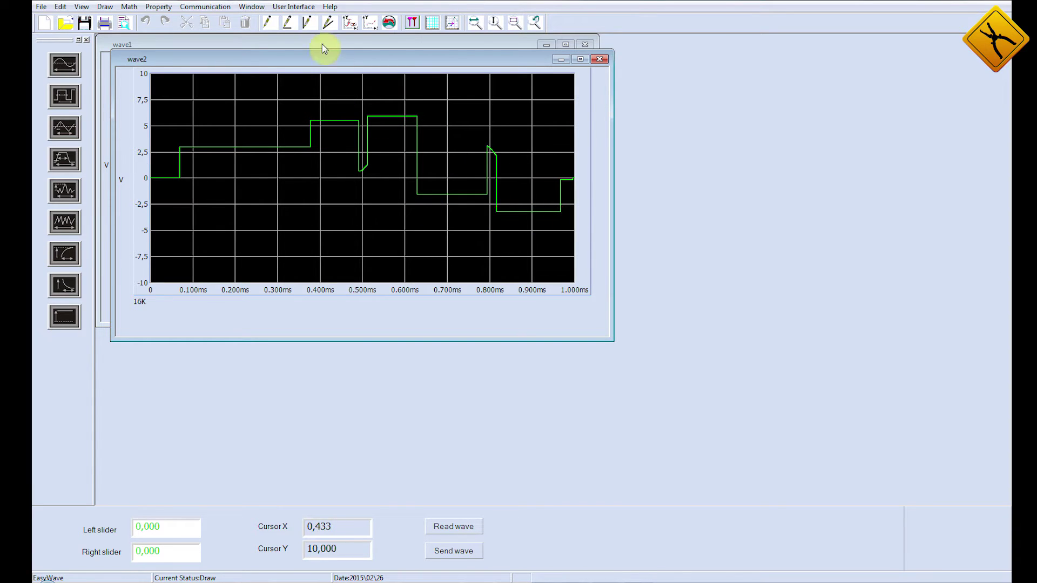
Step: Add vertical spikes at about 0.25, 0.37, 0.57 and 0.70 ms
{"action": "left_click", "coordinate": [311, 24]}
{"action": "left_click_drag", "start_coordinate": [256, 146], "coordinate": [279, 92]}
{"action": "left_click_drag", "start_coordinate": [308, 146], "coordinate": [331, 97]}
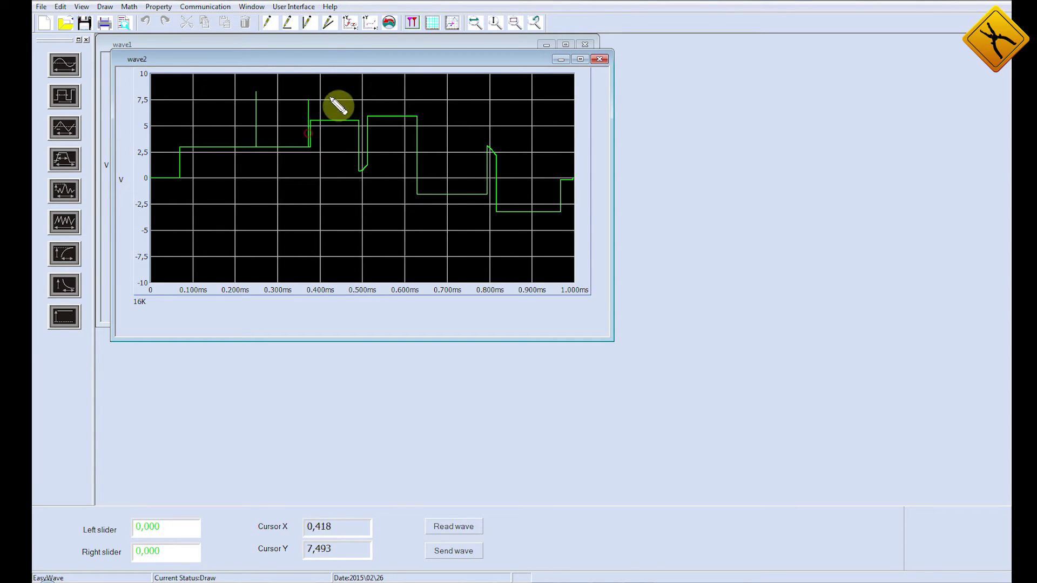
{"action": "left_click_drag", "start_coordinate": [391, 126], "coordinate": [392, 102]}
{"action": "left_click_drag", "start_coordinate": [447, 194], "coordinate": [449, 131]}
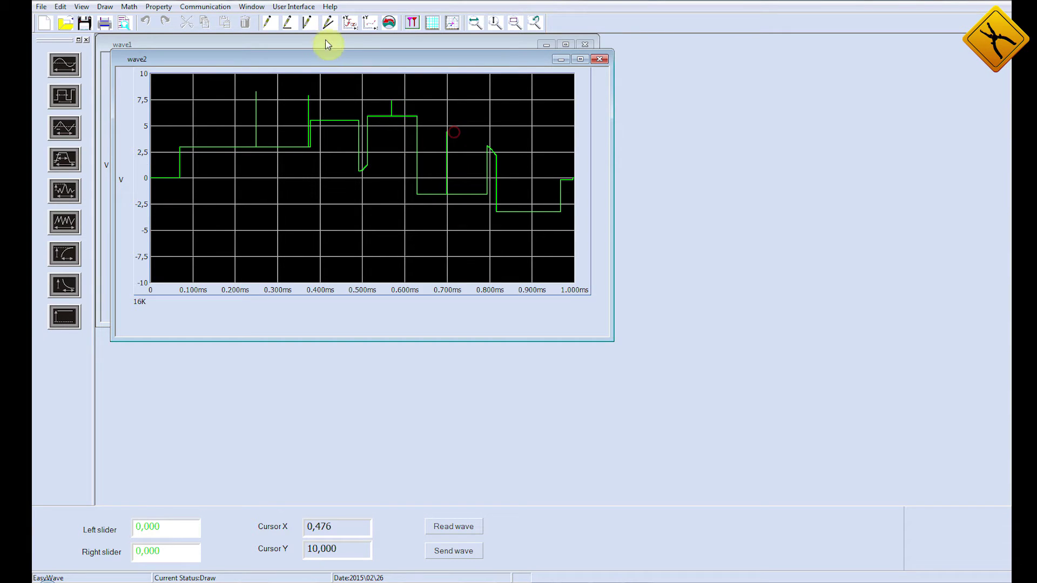
Step: Draw sloped ramps: one rising to about 8 V at 0.31 ms, two falling, and a rising end
{"action": "left_click", "coordinate": [327, 22]}
{"action": "left_click_drag", "start_coordinate": [166, 178], "coordinate": [283, 94]}
{"action": "mouse_move", "coordinate": [299, 147]}
{"action": "left_mouse_down"}
{"action": "mouse_move", "coordinate": [344, 234]}
{"action": "mouse_move", "coordinate": [381, 230]}
{"action": "left_mouse_up"}
{"action": "left_click_drag", "start_coordinate": [423, 195], "coordinate": [498, 250]}
{"action": "left_click_drag", "start_coordinate": [532, 211], "coordinate": [573, 134]}
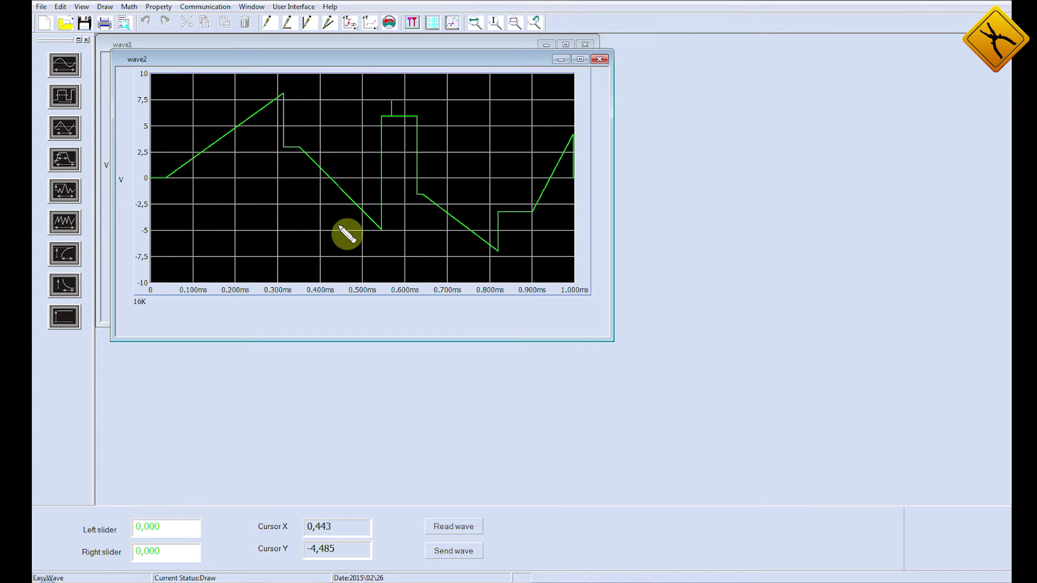
Step: Replace wave2 with a standard sine, then redraw its 0.17–0.6 ms section freehand
{"action": "left_click", "coordinate": [64, 161]}
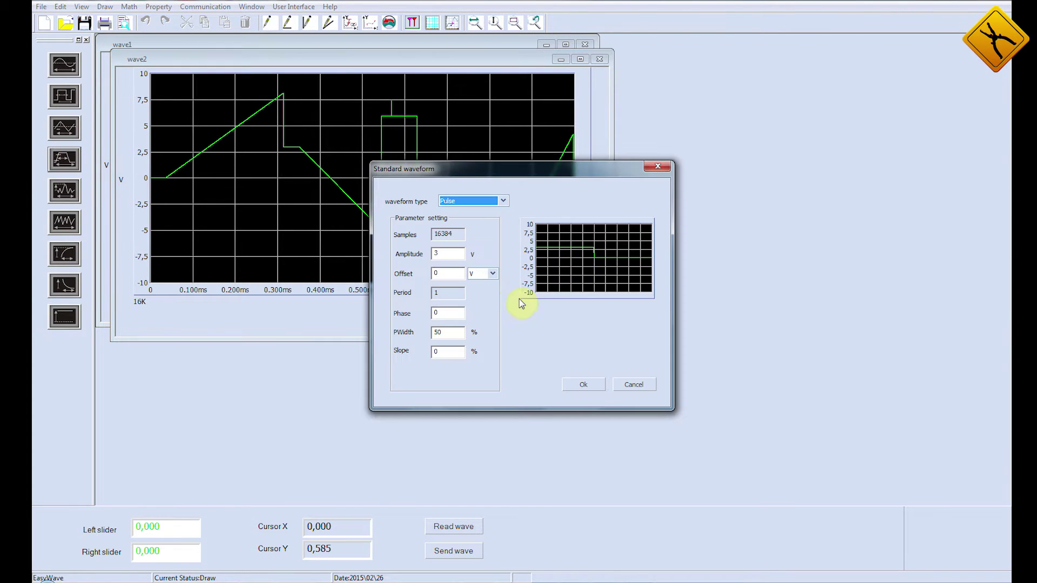
{"action": "left_click", "coordinate": [506, 203]}
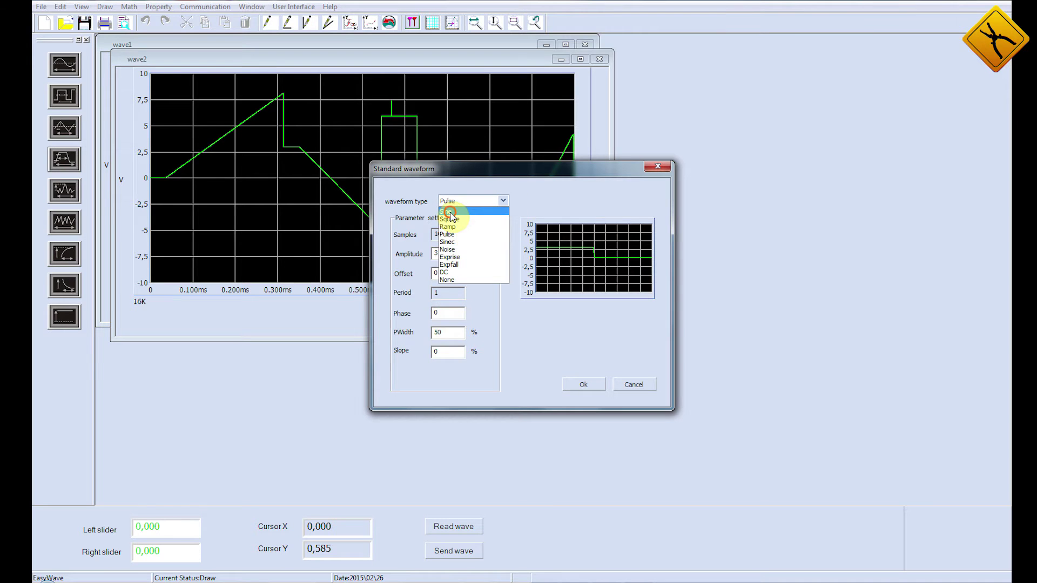
{"action": "left_click", "coordinate": [456, 212]}
{"action": "left_click", "coordinate": [585, 385]}
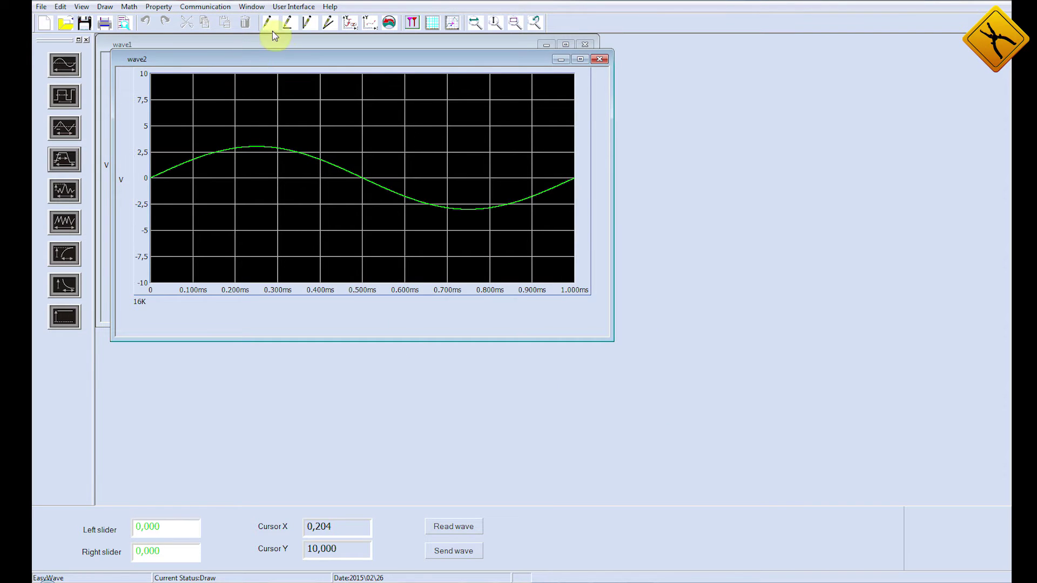
{"action": "mouse_move", "coordinate": [228, 155]}
{"action": "left_mouse_down"}
{"action": "mouse_move", "coordinate": [277, 200]}
{"action": "mouse_move", "coordinate": [315, 160]}
{"action": "mouse_move", "coordinate": [415, 183]}
{"action": "mouse_move", "coordinate": [443, 153]}
{"action": "mouse_move", "coordinate": [485, 167]}
{"action": "mouse_move", "coordinate": [503, 204]}
{"action": "left_mouse_up"}
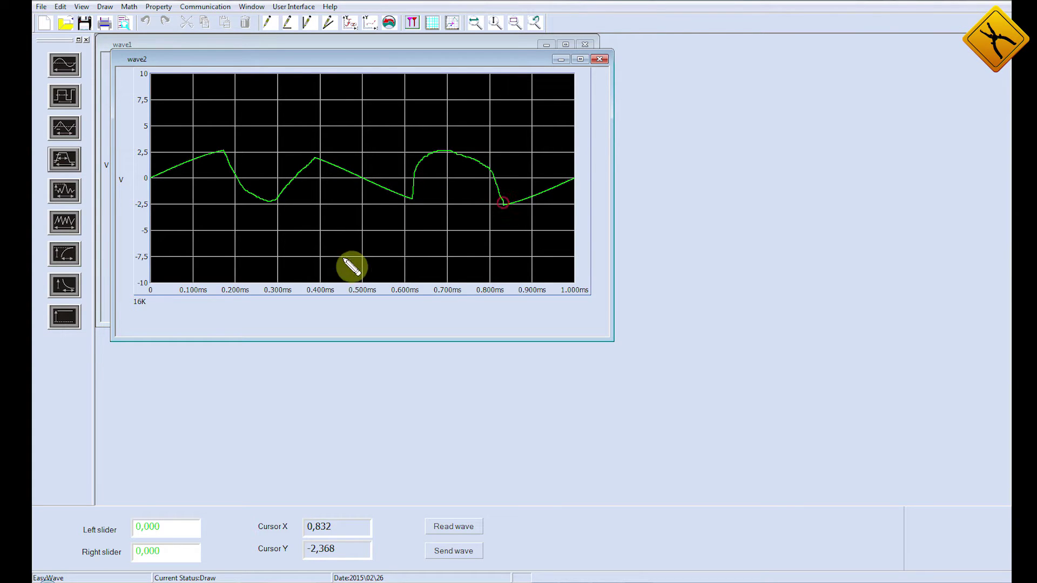
{"action": "left_click", "coordinate": [455, 556]}
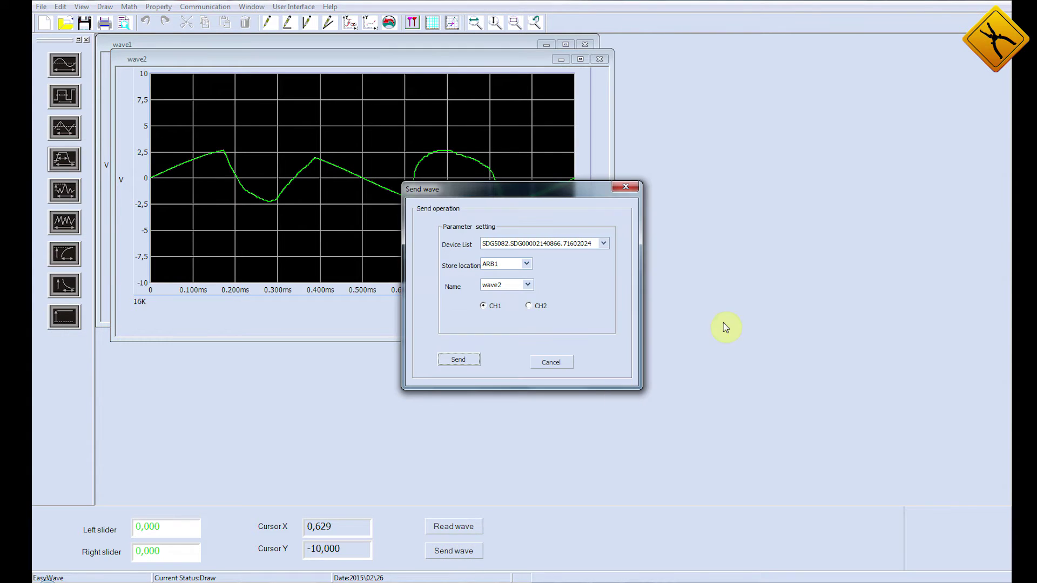
Step: Choose ARB2 as the storage slot and send wave2 to the generator
{"action": "left_click", "coordinate": [526, 264]}
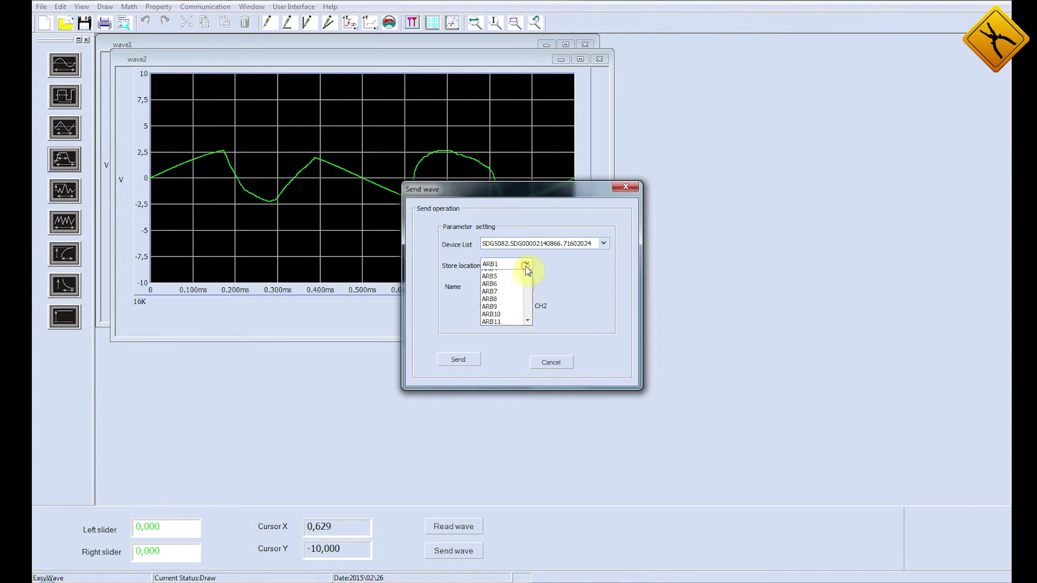
{"action": "left_click", "coordinate": [502, 282]}
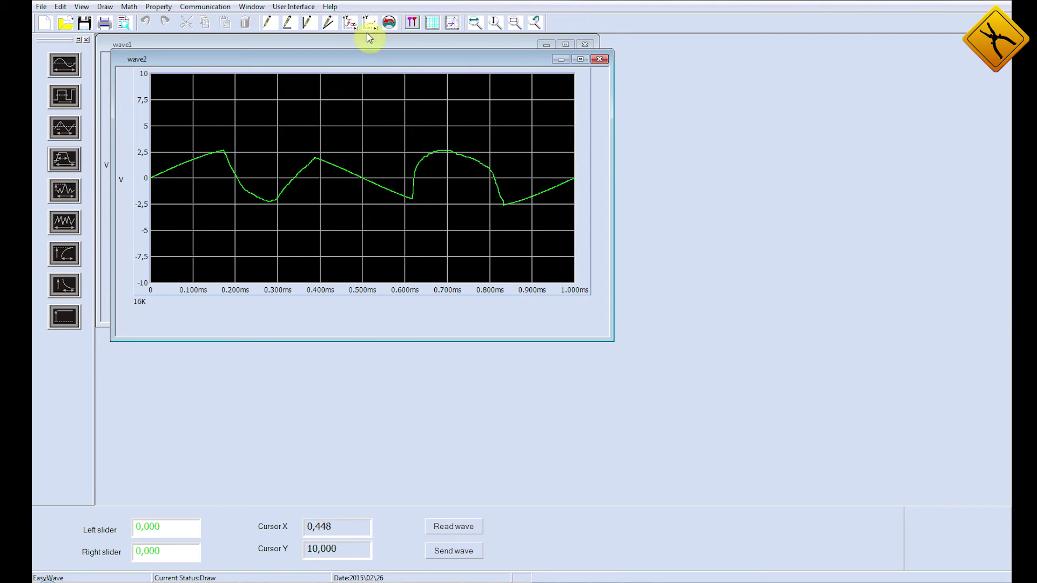
Step: Apply the saved sin(x) equation to wave2 with Equation draw
{"action": "left_click", "coordinate": [350, 23]}
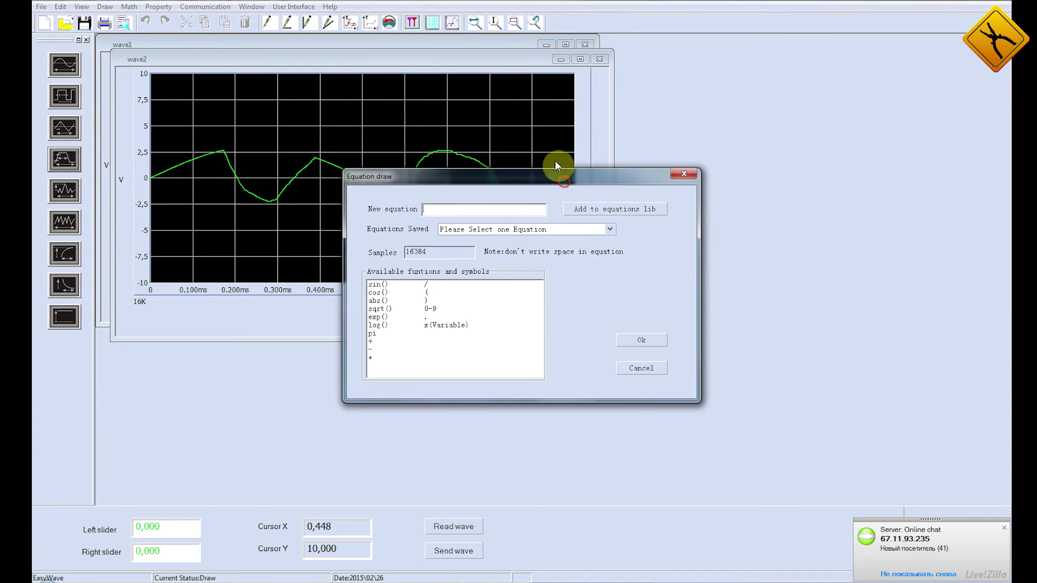
{"action": "left_click_drag", "start_coordinate": [565, 182], "coordinate": [536, 132]}
{"action": "left_click", "coordinate": [585, 181]}
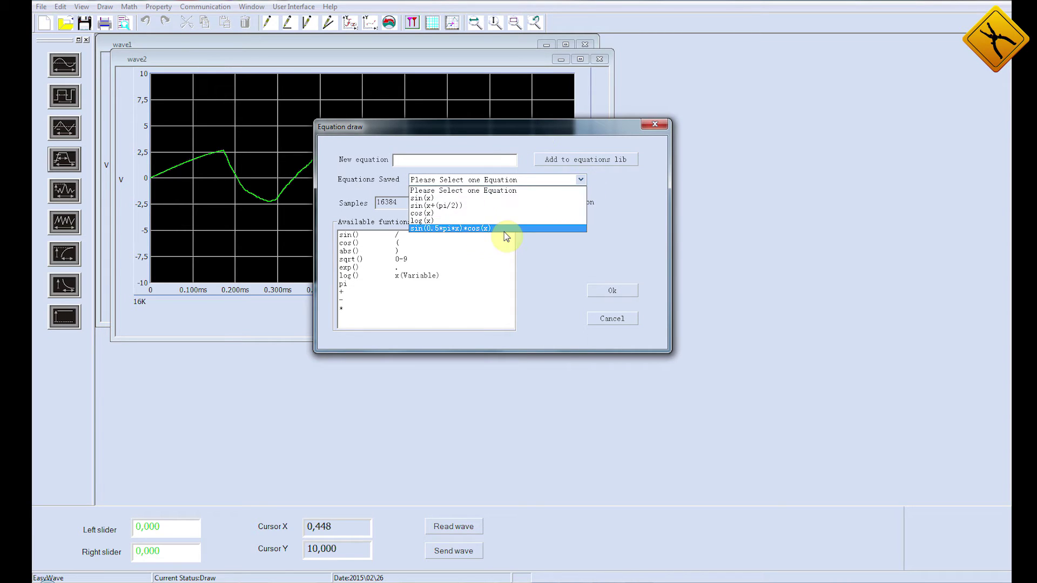
{"action": "left_click", "coordinate": [440, 198]}
{"action": "left_click", "coordinate": [614, 292]}
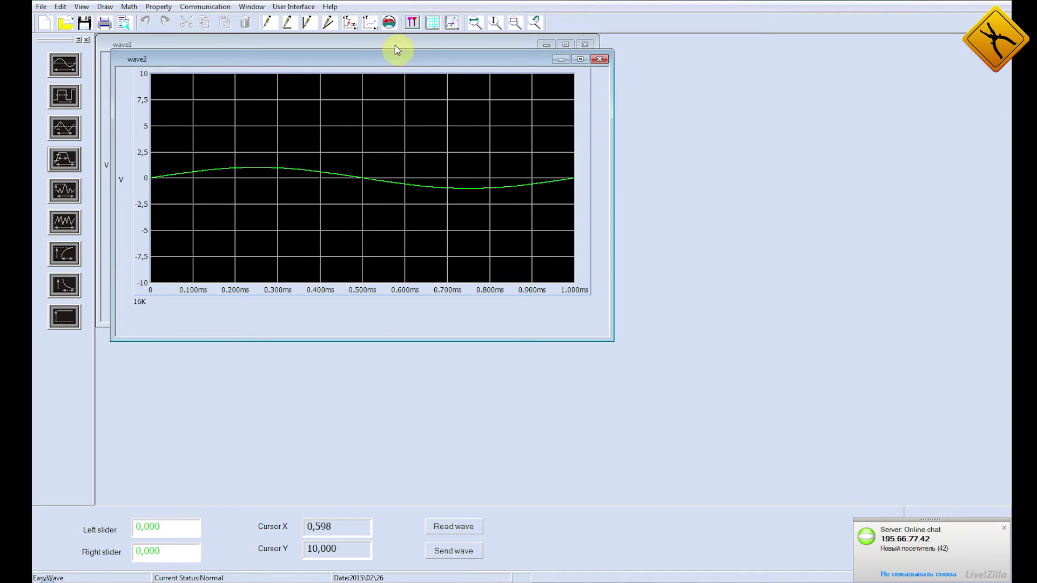
Step: Enter the new equation 4*abs(sin(x)) and apply it to wave2
{"action": "left_click", "coordinate": [350, 24]}
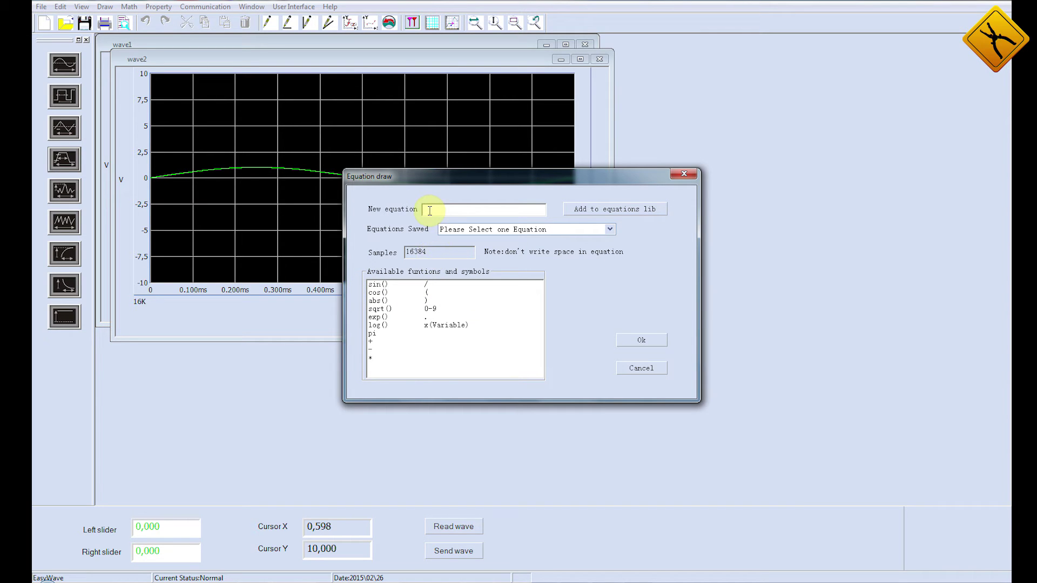
{"action": "type", "text": "4*abs"}
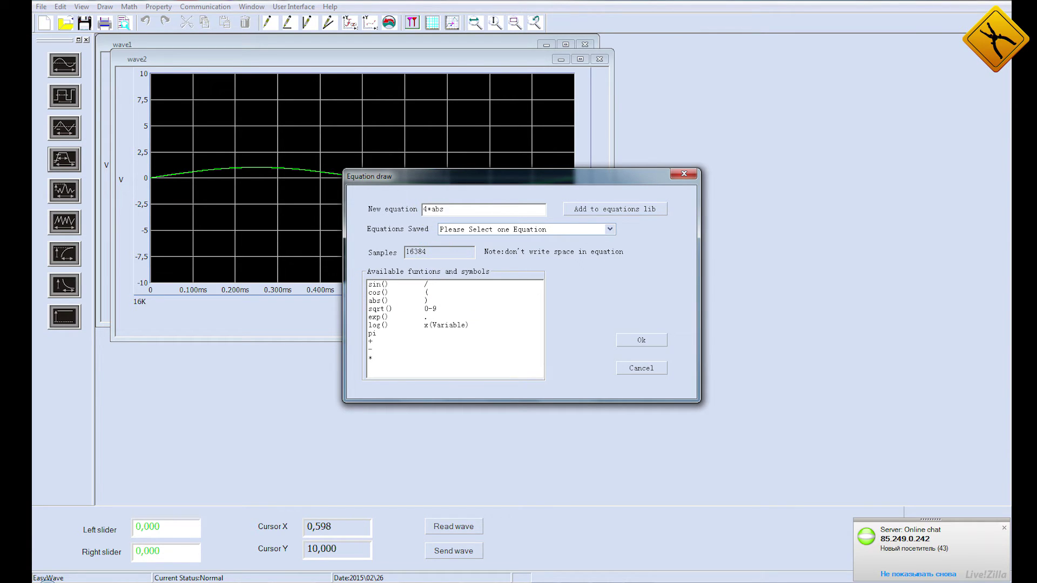
{"action": "type", "text": "()"}
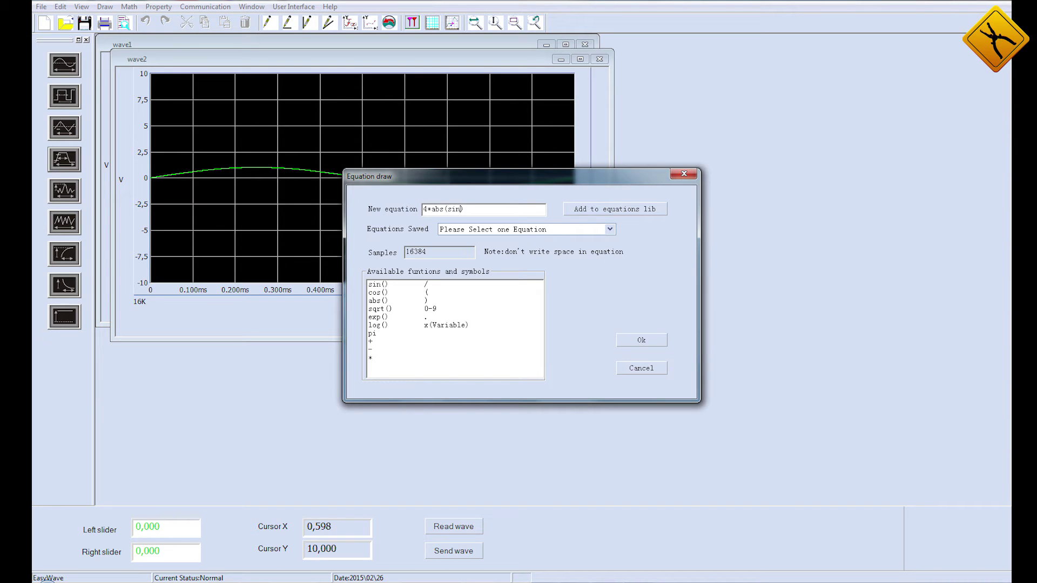
{"action": "left_click", "coordinate": [641, 341]}
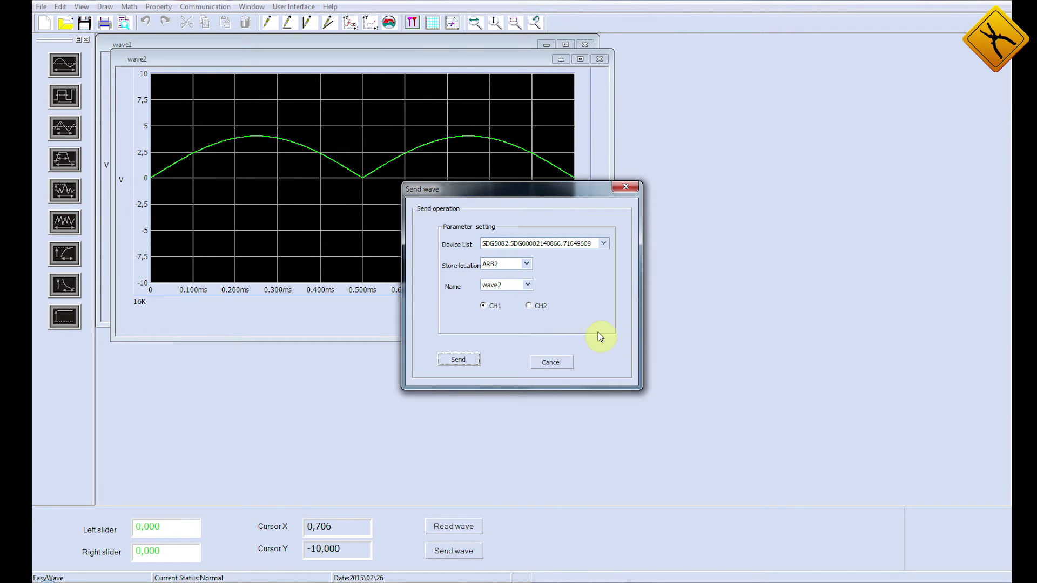
Step: After the duplicate-name warning, rename the waveform to wave3 and send it to the generator
{"action": "left_click", "coordinate": [527, 264]}
{"action": "left_click", "coordinate": [507, 278]}
{"action": "left_click", "coordinate": [457, 362]}
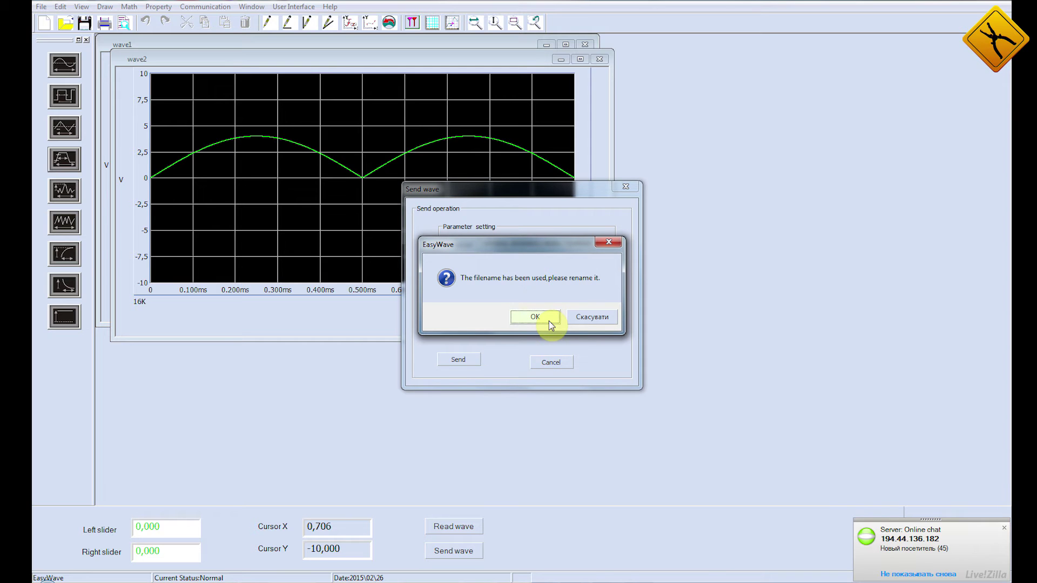
{"action": "left_click", "coordinate": [535, 317]}
{"action": "type", "text": "3"}
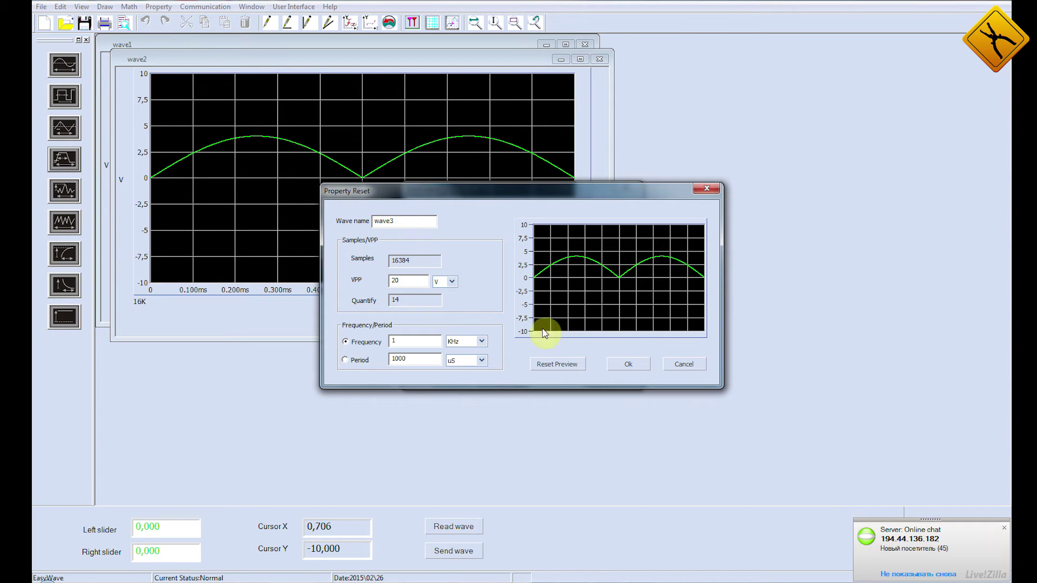
{"action": "left_click", "coordinate": [628, 364]}
{"action": "left_click", "coordinate": [458, 359]}
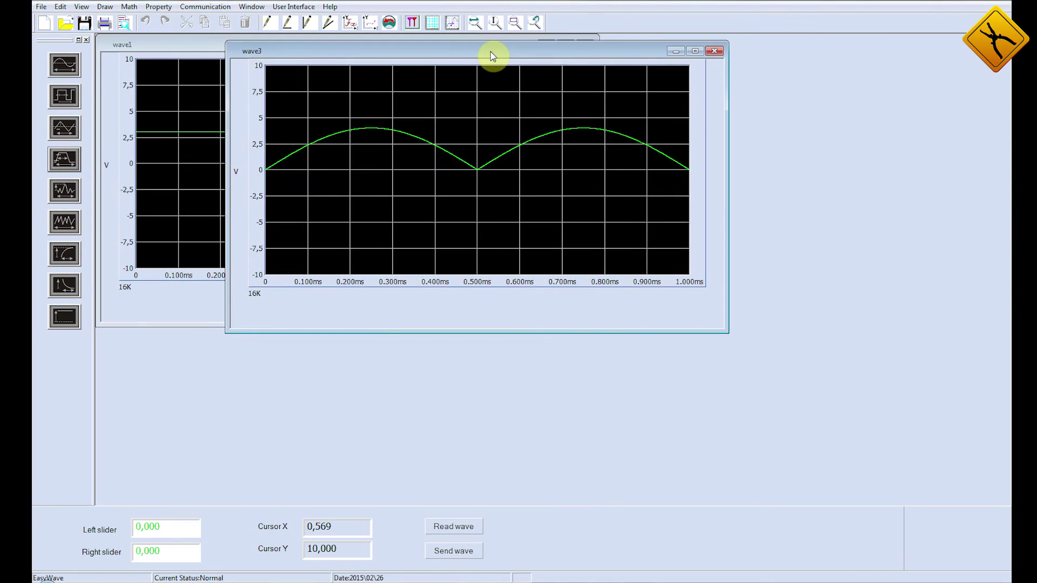
{"action": "left_click_drag", "start_coordinate": [491, 50], "coordinate": [491, 44]}
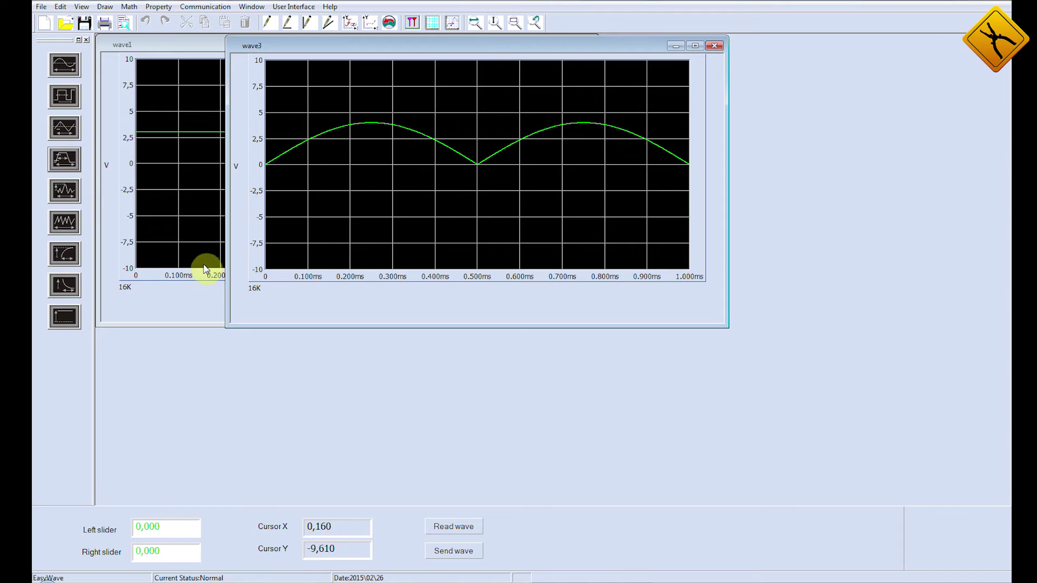
{"action": "left_click", "coordinate": [129, 8]}
Step: With Two wave math, apply Source wave1, Operation + and Operate wave wave3
{"action": "mouse_move", "coordinate": [162, 22]}
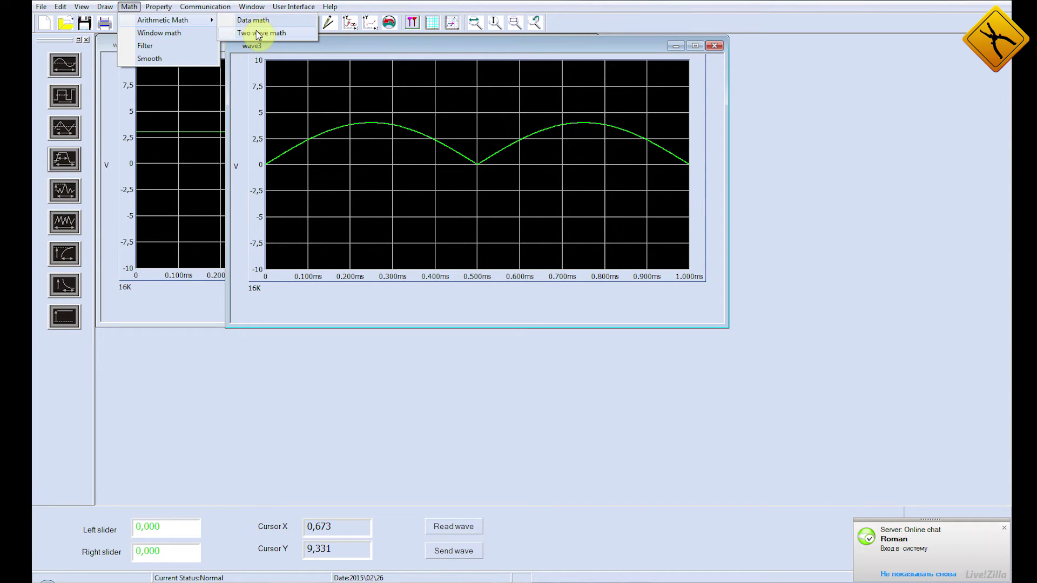
{"action": "left_click", "coordinate": [257, 33]}
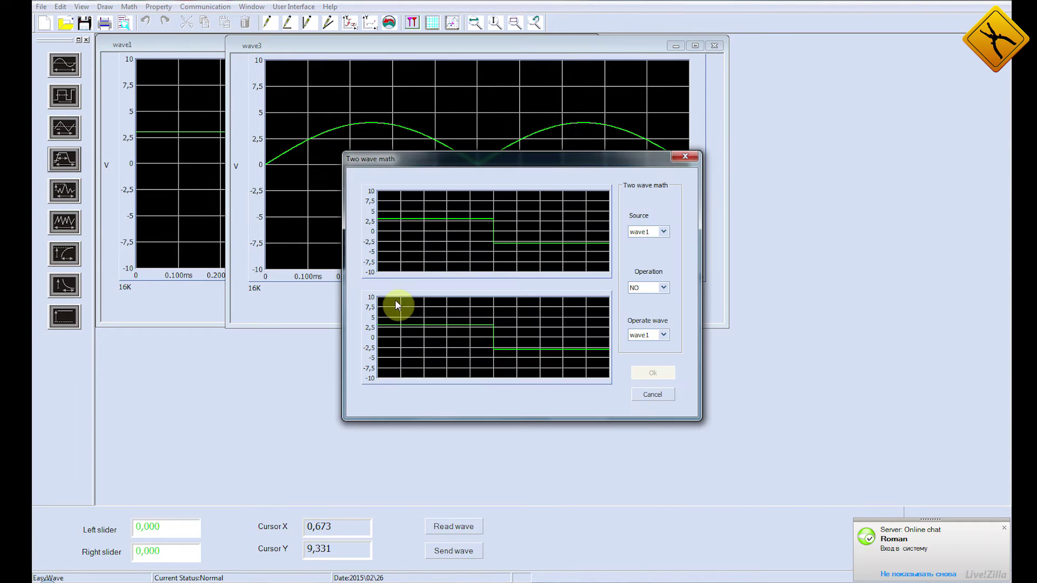
{"action": "left_click", "coordinate": [664, 233]}
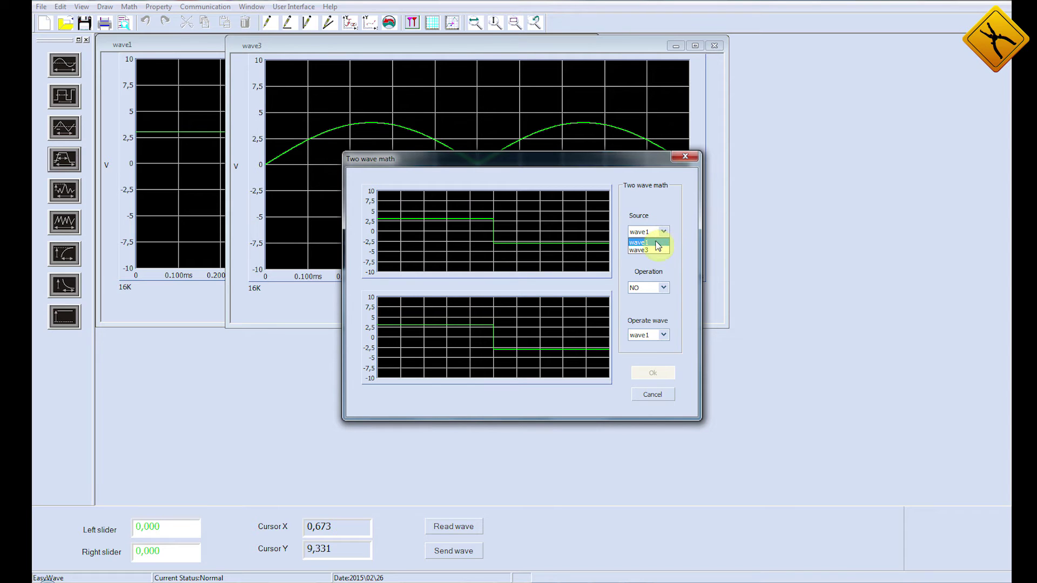
{"action": "left_click", "coordinate": [647, 243]}
{"action": "left_click", "coordinate": [663, 336]}
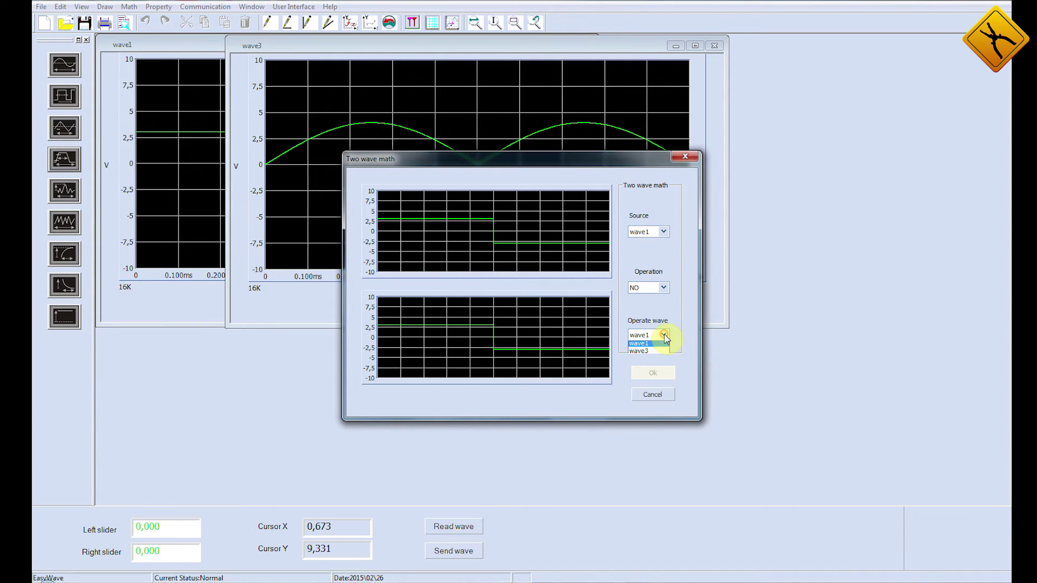
{"action": "left_click", "coordinate": [644, 354]}
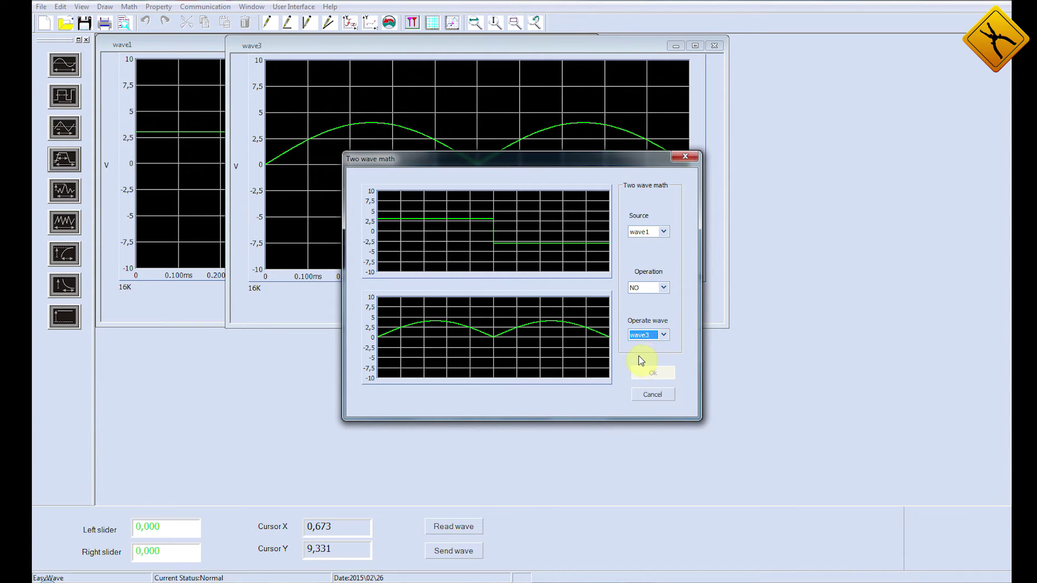
{"action": "left_click", "coordinate": [664, 287]}
{"action": "left_click", "coordinate": [644, 322]}
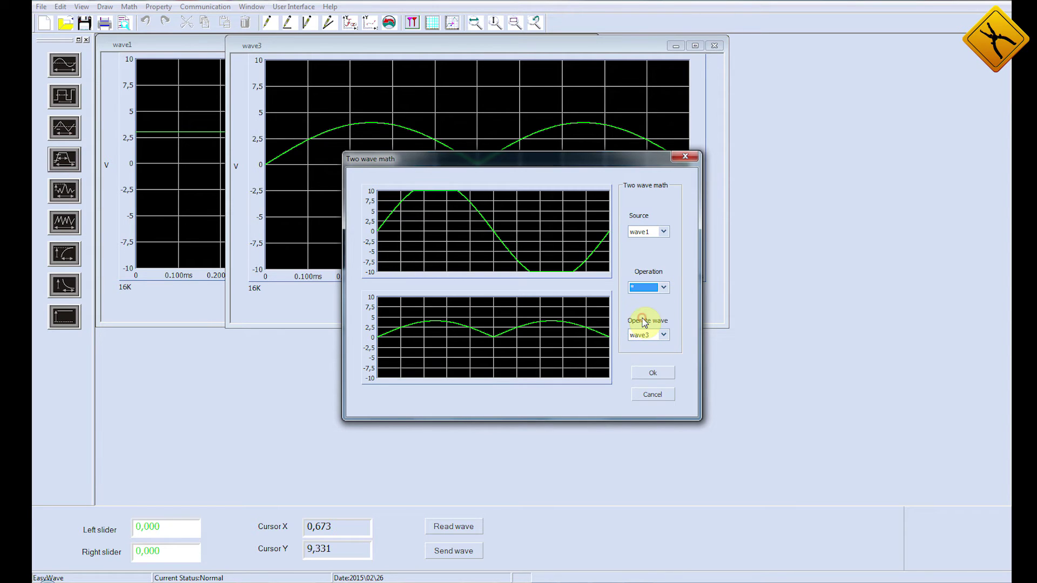
{"action": "left_click", "coordinate": [667, 287]}
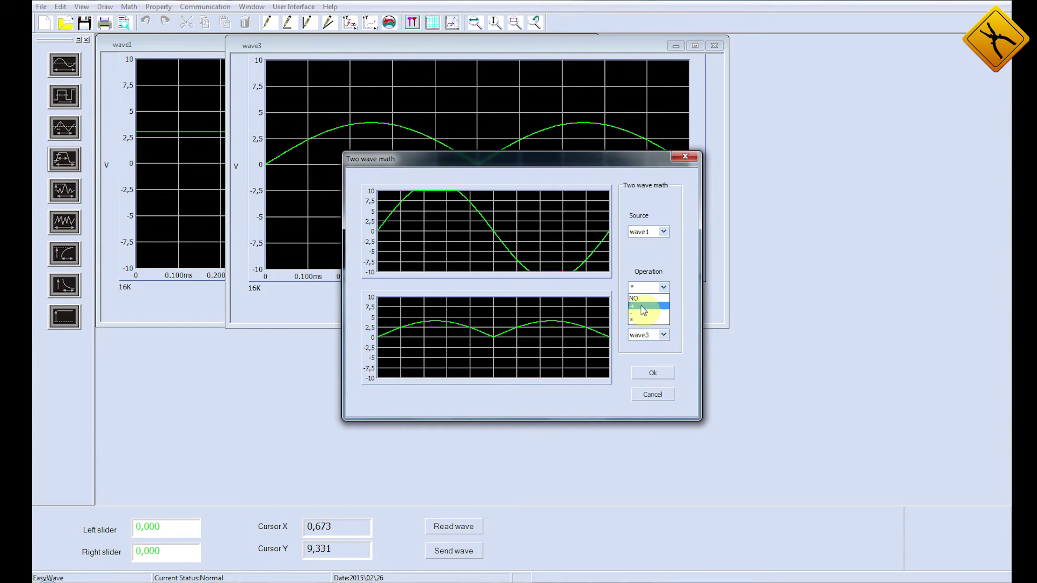
{"action": "left_click", "coordinate": [642, 307]}
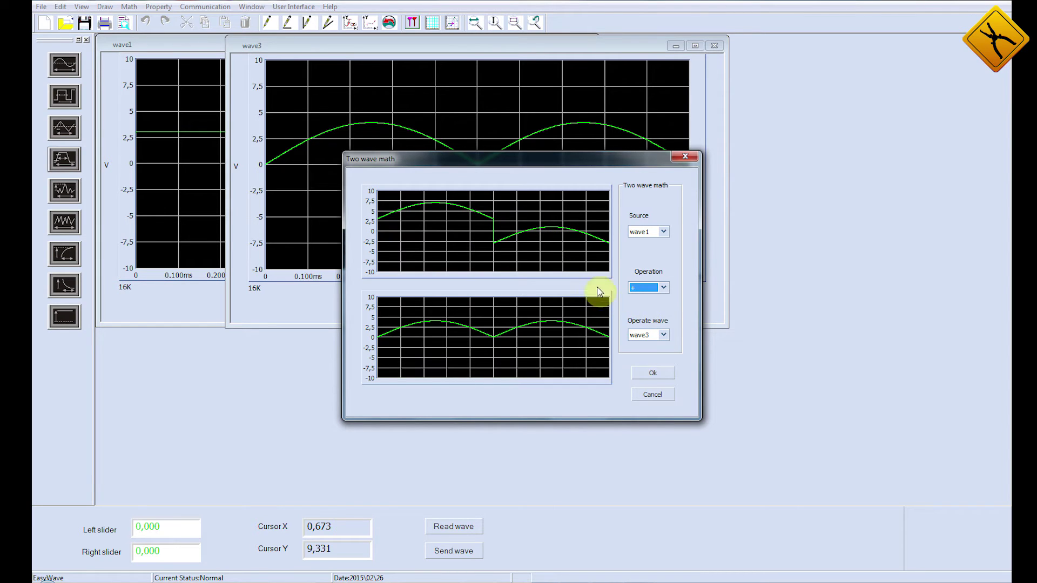
{"action": "left_click", "coordinate": [645, 378]}
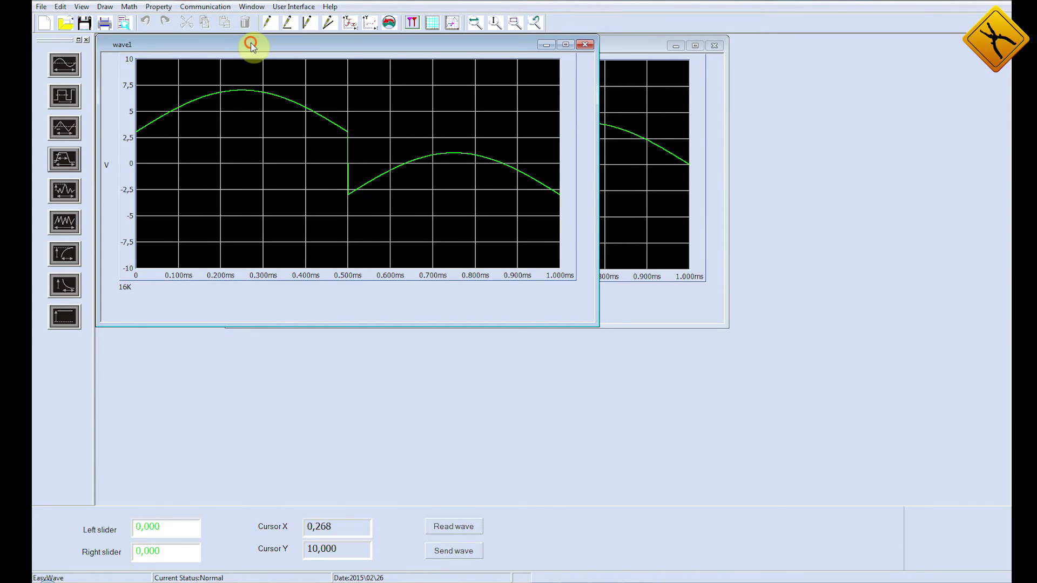
Step: Save As the summed waveform to removable drive F: as the CSV file wave4
{"action": "left_click_drag", "start_coordinate": [247, 42], "coordinate": [341, 53]}
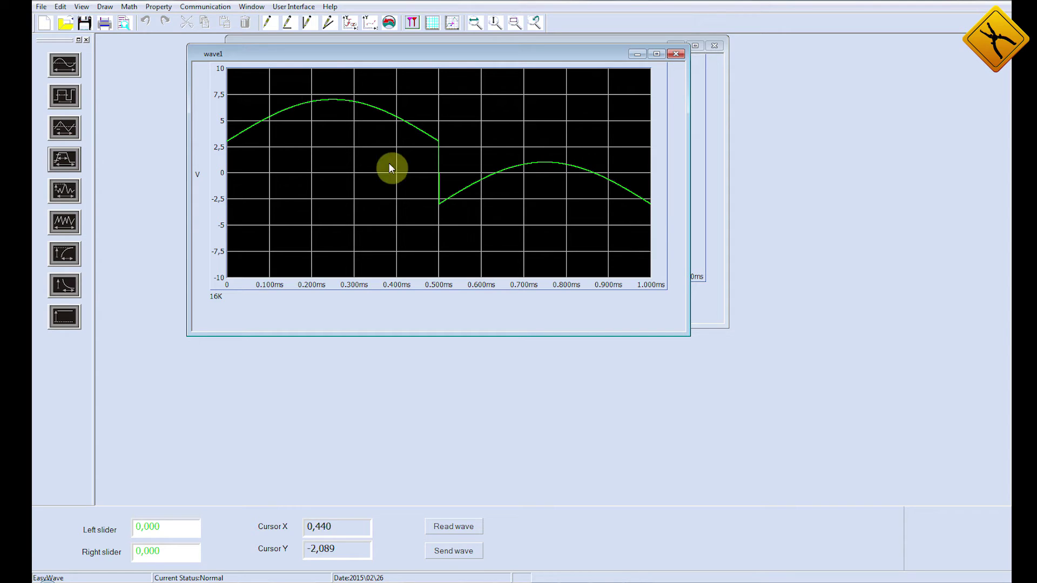
{"action": "left_click", "coordinate": [41, 7]}
{"action": "left_click", "coordinate": [73, 59]}
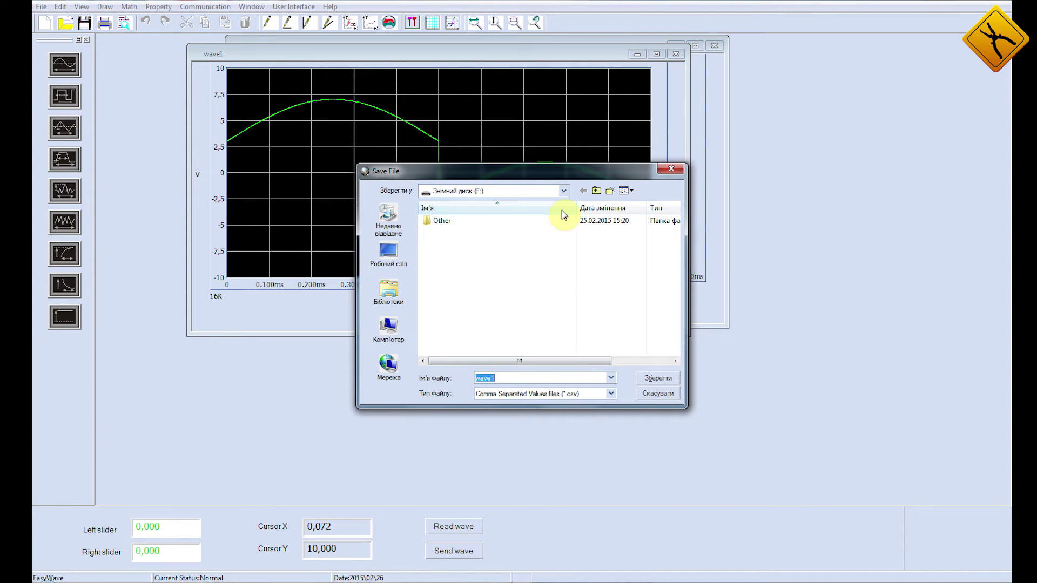
{"action": "left_click", "coordinate": [564, 191]}
{"action": "left_click", "coordinate": [565, 190]}
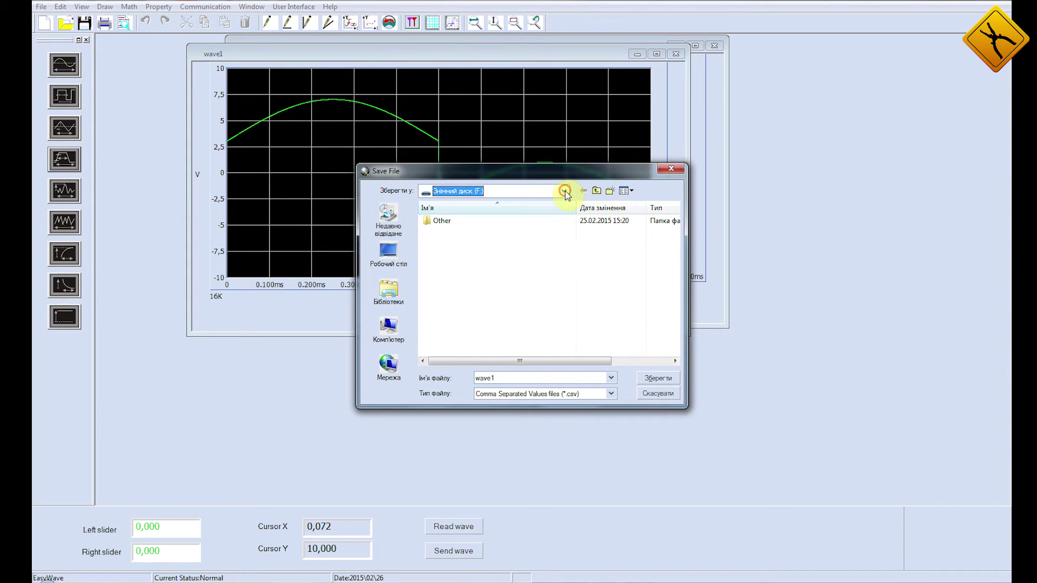
{"action": "left_click", "coordinate": [505, 378]}
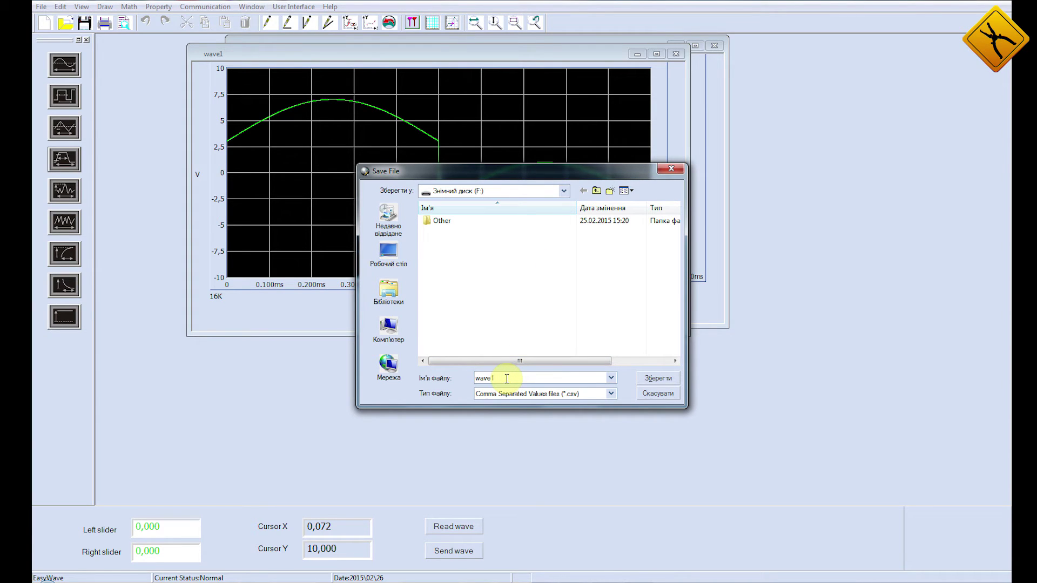
{"action": "type", "text": "4"}
{"action": "left_click", "coordinate": [657, 379]}
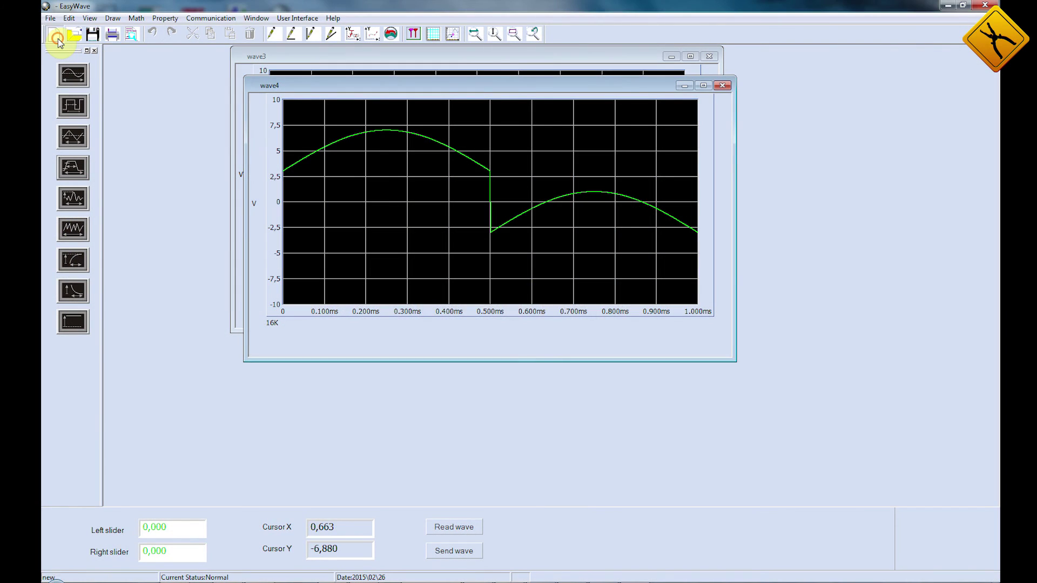
Step: Start a new blank waveform in EasyWave
{"action": "left_click", "coordinate": [56, 36]}
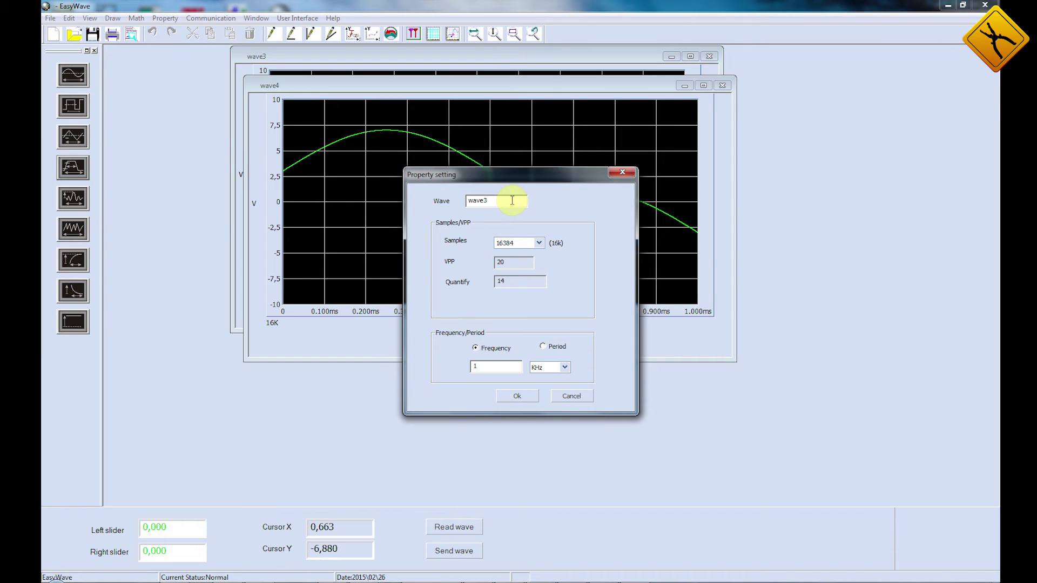
Step: Name the new wave wave5 with a length of 524288 samples
{"action": "key", "text": "BackSpace"}
{"action": "type", "text": "5"}
{"action": "left_click", "coordinate": [538, 243]}
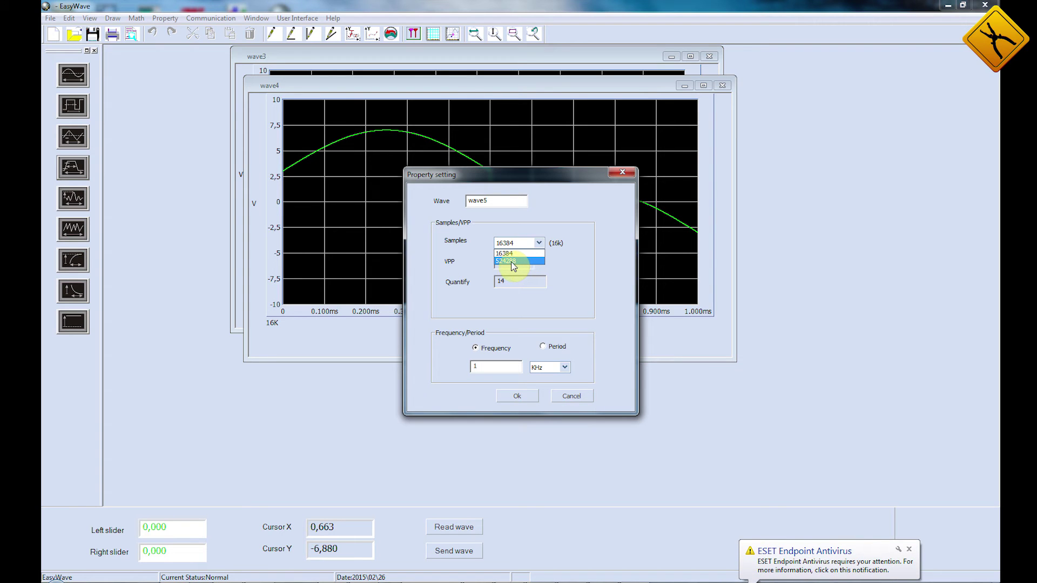
{"action": "left_click", "coordinate": [511, 261]}
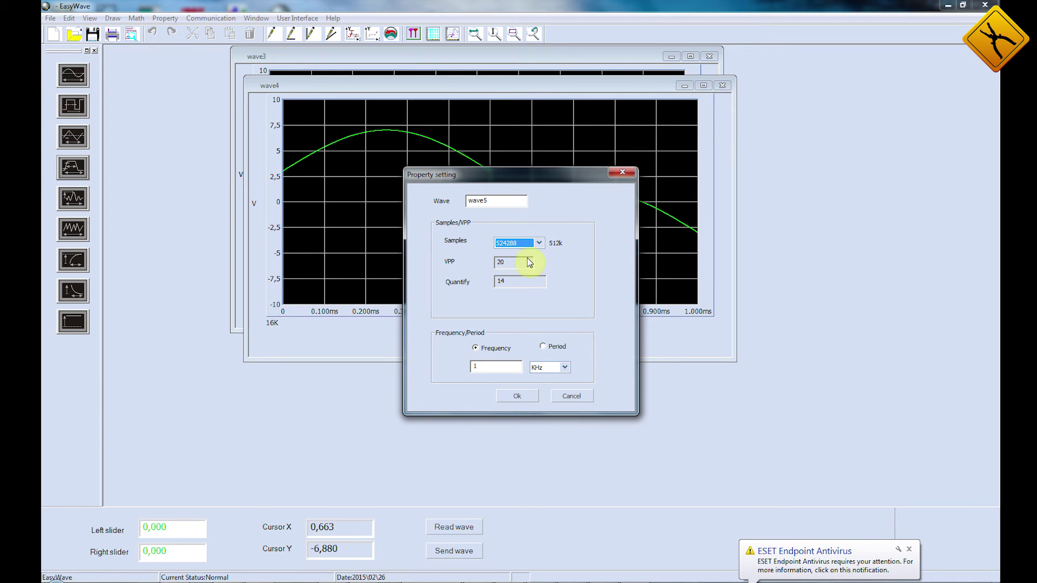
{"action": "left_click", "coordinate": [517, 396]}
Step: Hand-draw a freehand waveform across the wave5 plot with the pencil tool
{"action": "left_click", "coordinate": [274, 35]}
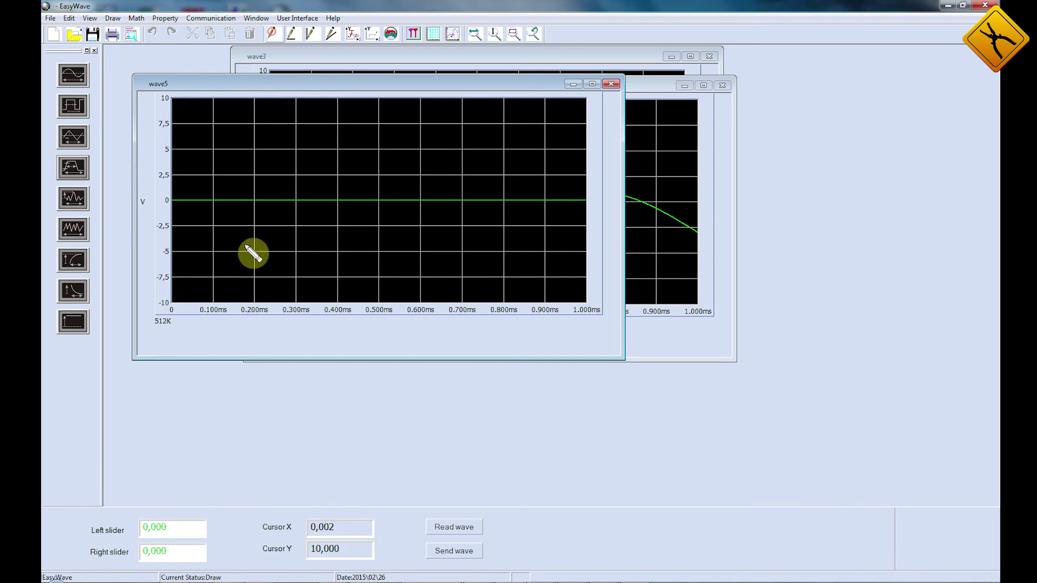
{"action": "mouse_move", "coordinate": [190, 202]}
{"action": "left_mouse_down"}
{"action": "mouse_move", "coordinate": [201, 214]}
{"action": "mouse_move", "coordinate": [221, 160]}
{"action": "mouse_move", "coordinate": [300, 136]}
{"action": "mouse_move", "coordinate": [334, 228]}
{"action": "mouse_move", "coordinate": [405, 226]}
{"action": "mouse_move", "coordinate": [521, 161]}
{"action": "mouse_move", "coordinate": [562, 222]}
{"action": "mouse_move", "coordinate": [586, 203]}
{"action": "left_mouse_up"}
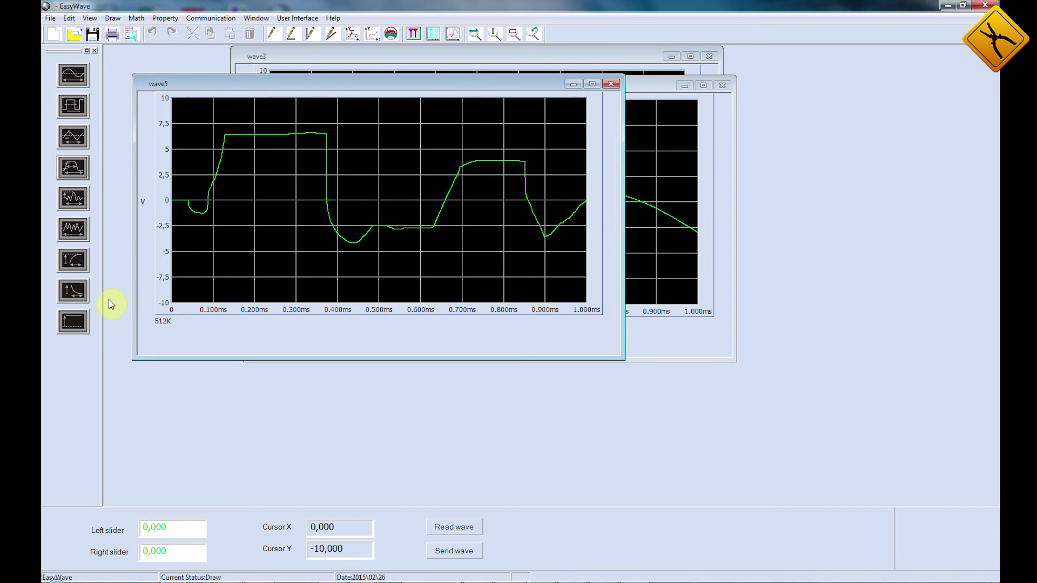
{"action": "left_click", "coordinate": [452, 550]}
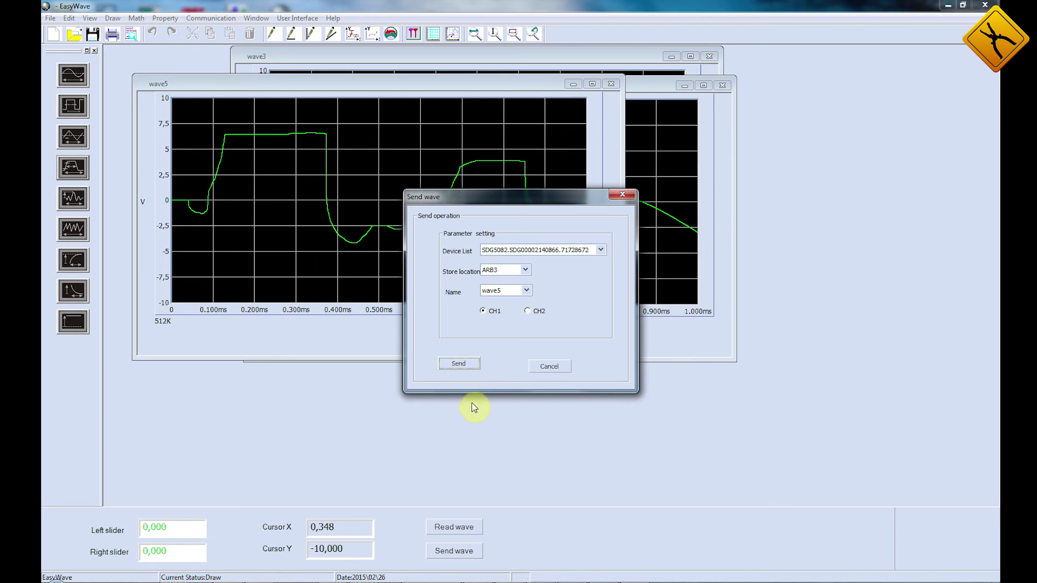
Step: Attempt sending wave5 to a first storage slot and dismiss the 512K slot warning
{"action": "left_click", "coordinate": [526, 270]}
{"action": "left_click", "coordinate": [519, 292]}
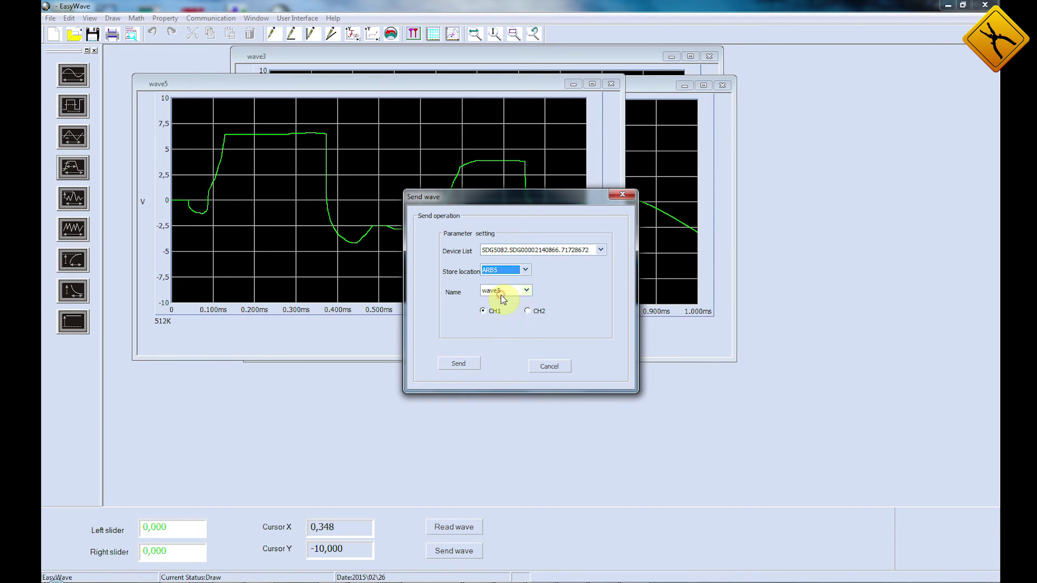
{"action": "left_click", "coordinate": [461, 364]}
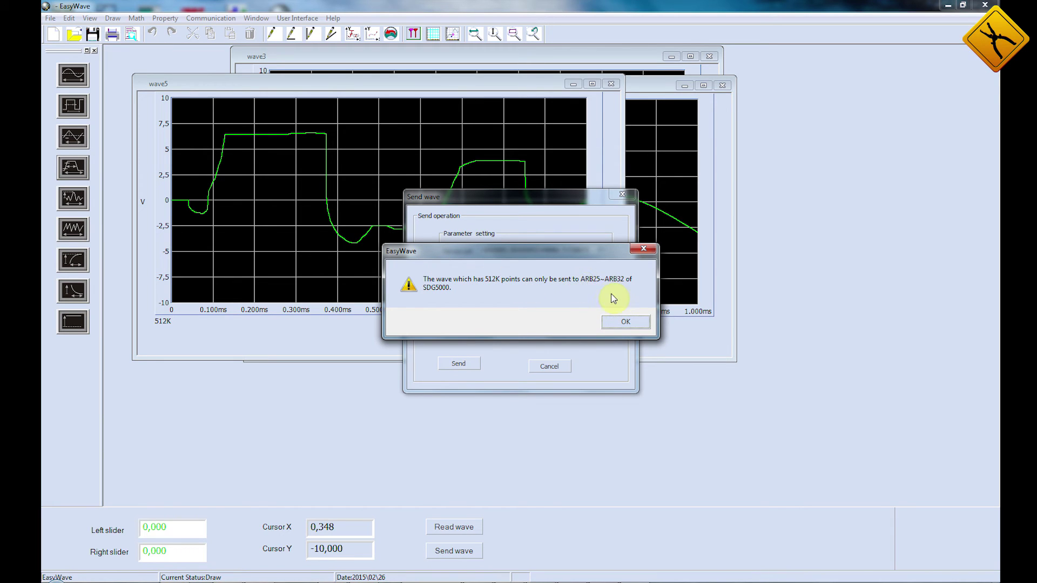
{"action": "left_click", "coordinate": [626, 323]}
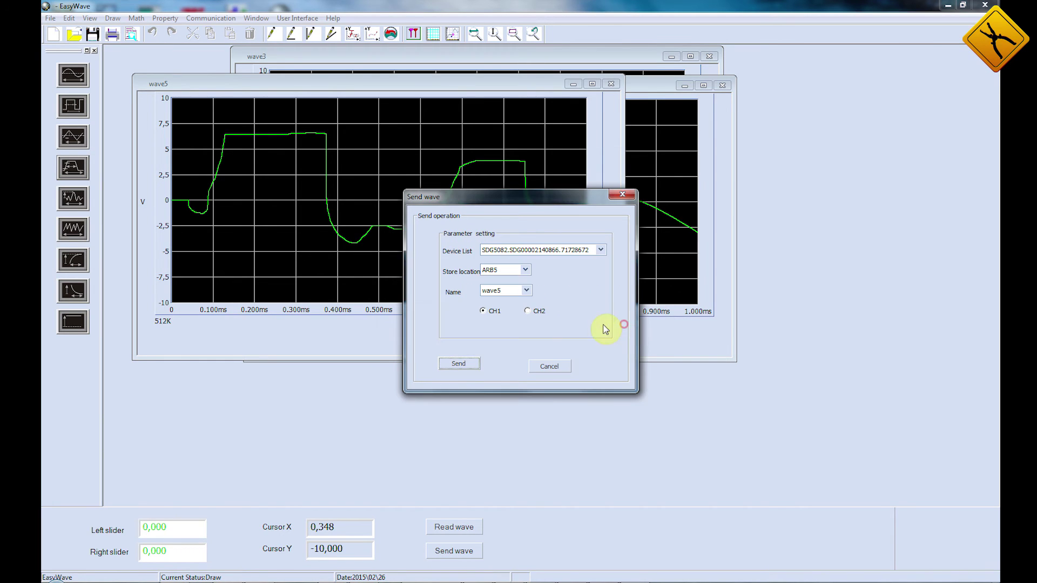
Step: Set the storage location to ARB32 on CH1 and send wave5
{"action": "left_click", "coordinate": [526, 269]}
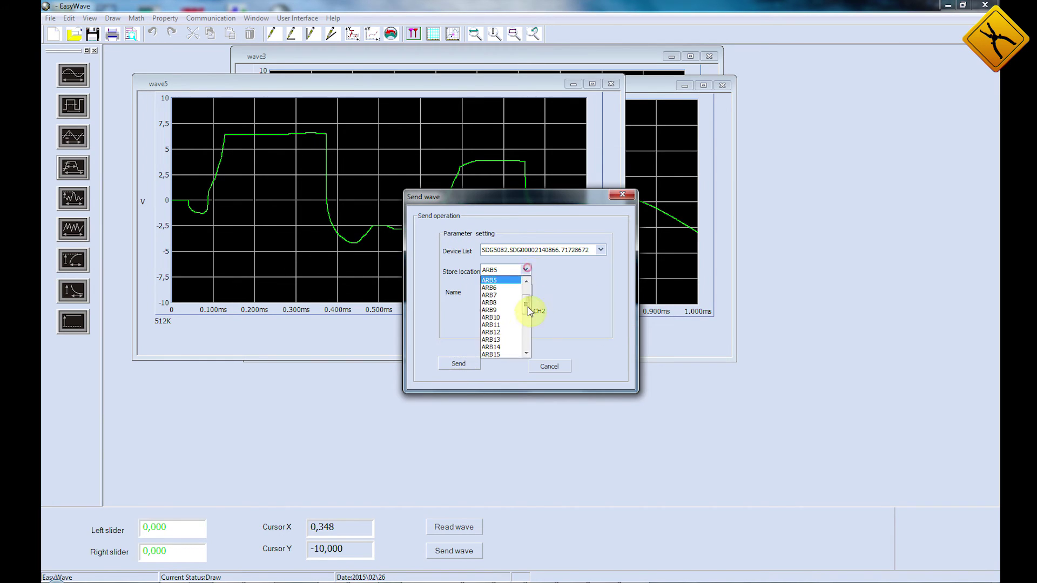
{"action": "left_click", "coordinate": [534, 364]}
{"action": "left_click", "coordinate": [526, 269]}
{"action": "left_click_drag", "start_coordinate": [529, 317], "coordinate": [527, 352]}
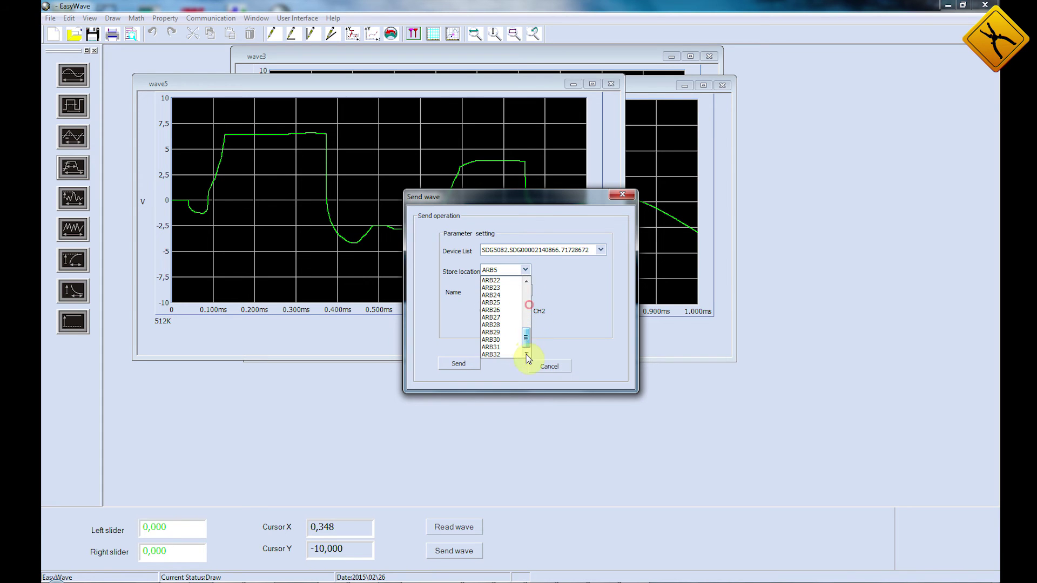
{"action": "left_click", "coordinate": [503, 355]}
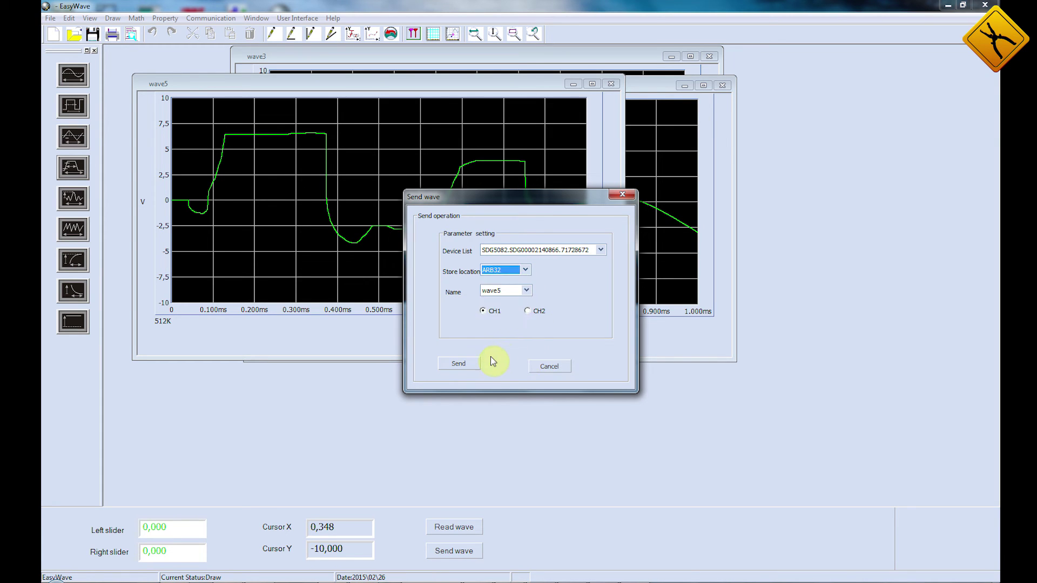
{"action": "left_click", "coordinate": [463, 365]}
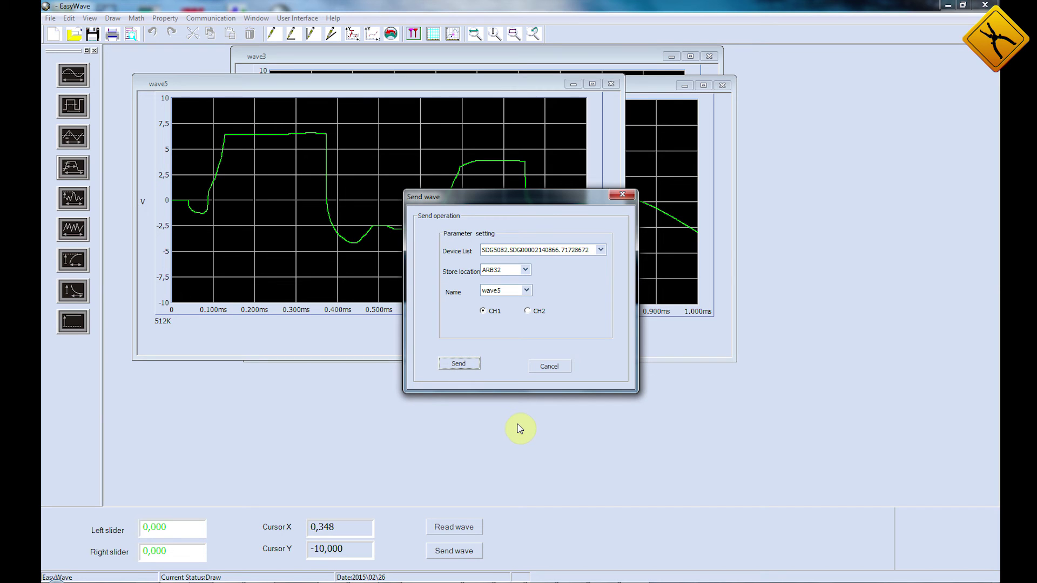